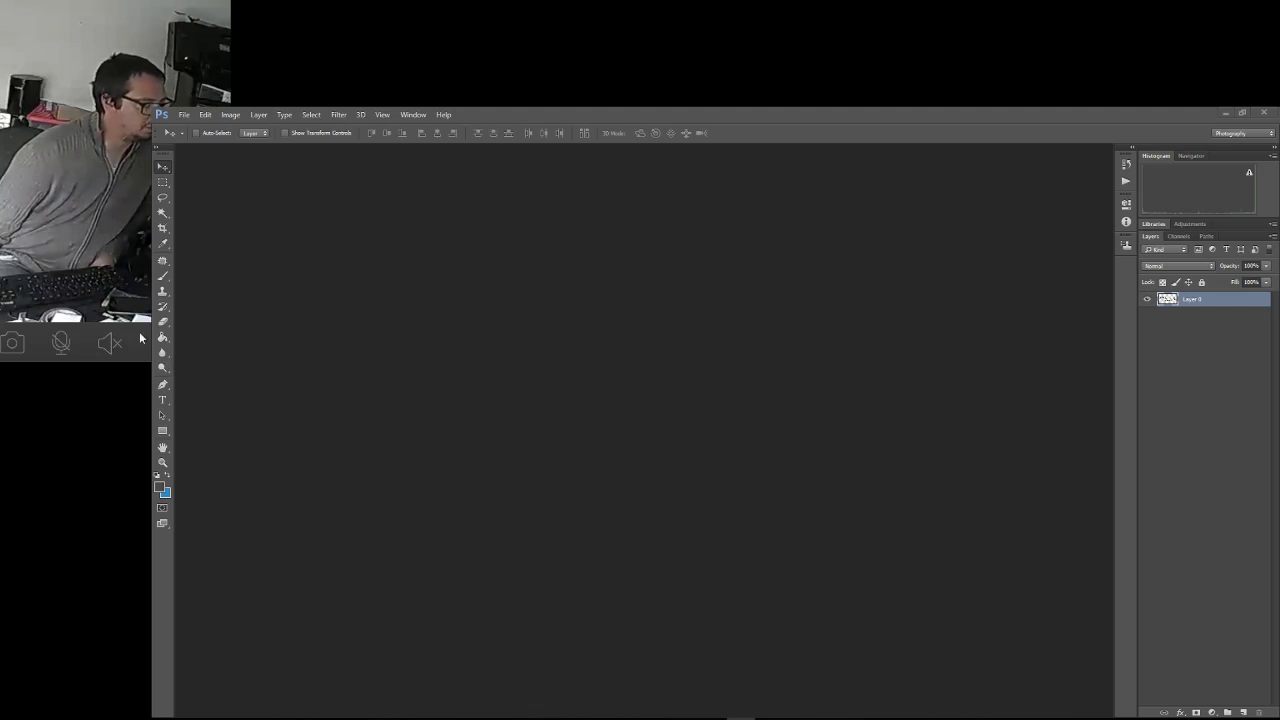
Drag the black dog photo from Explorer into the empty Photoshop workspace to open it.
{"action": "left_click_drag", "start_coordinate": [143, 334], "coordinate": [434, 424]}
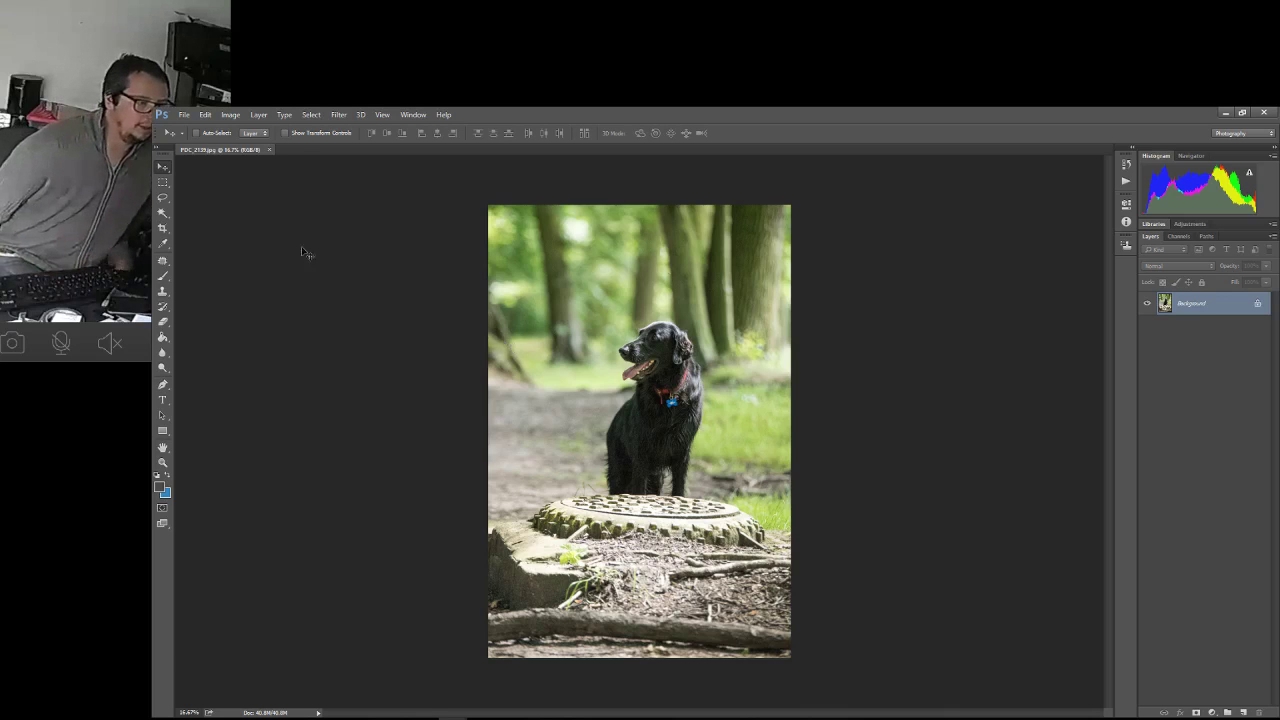
Add a text layer reading 'PdcPhoto' in the Viner Hand ITC font.
{"action": "left_click", "coordinate": [163, 400]}
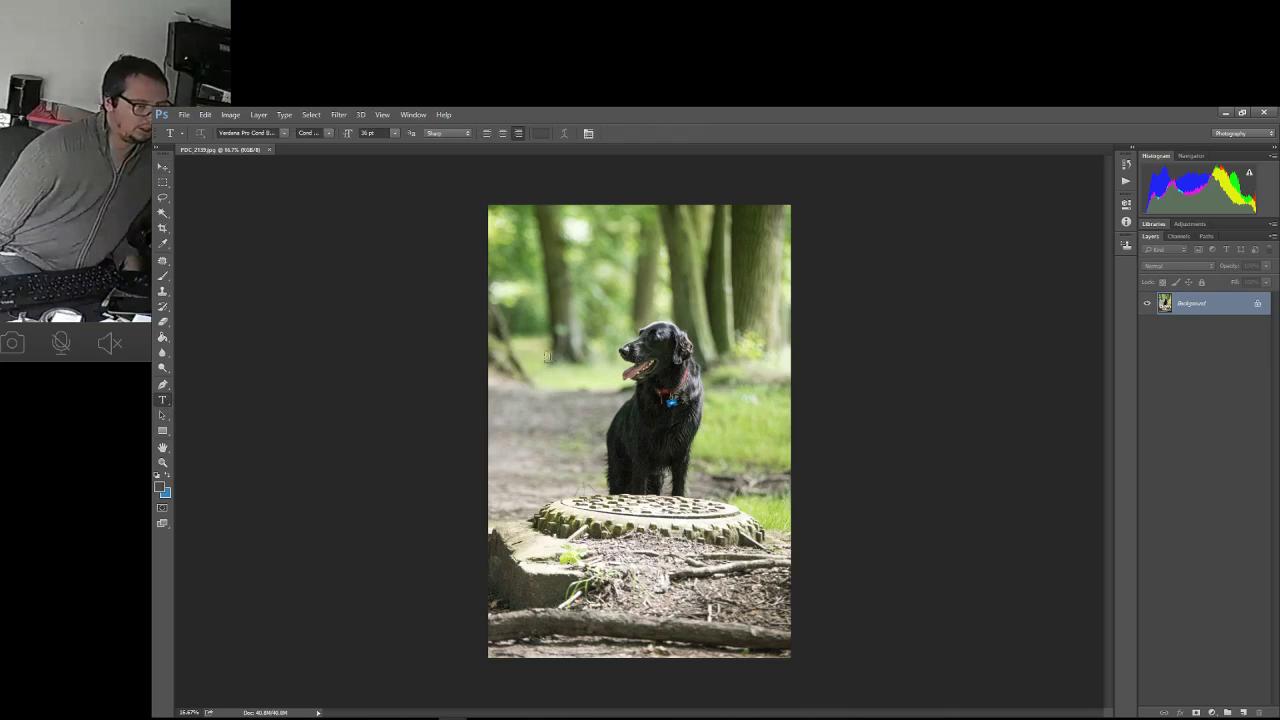
{"action": "left_click", "coordinate": [531, 297]}
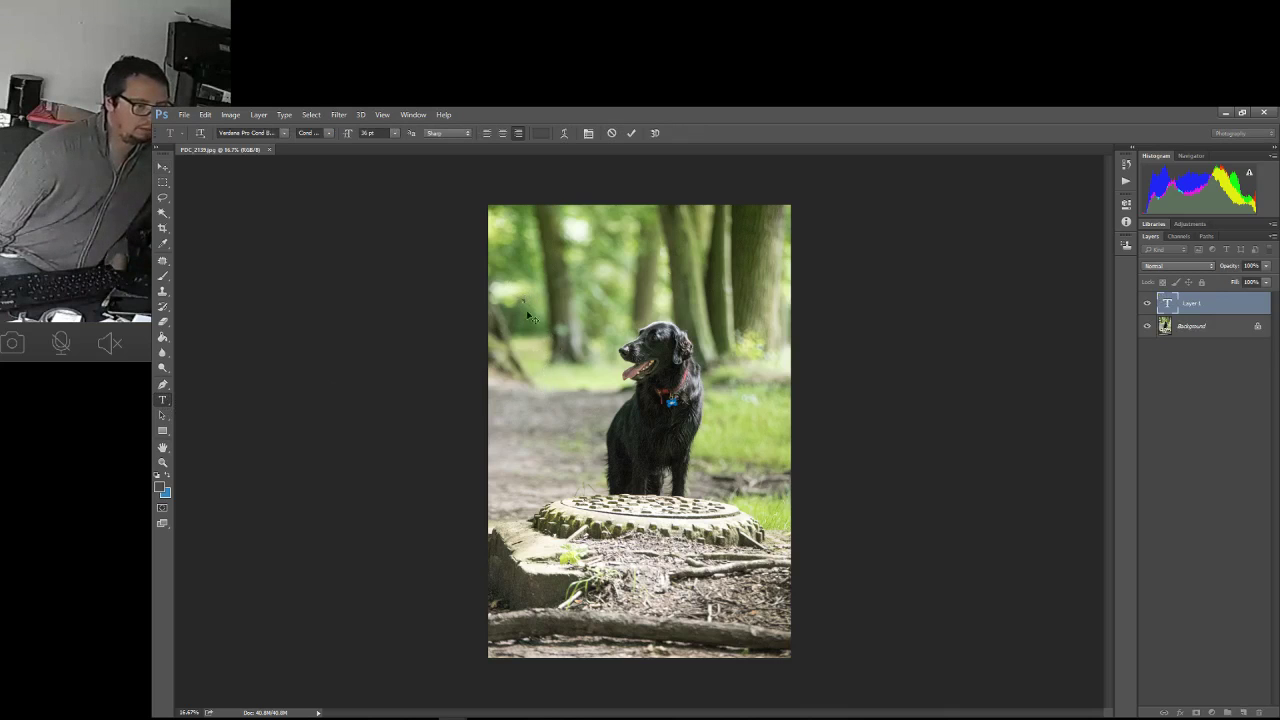
{"action": "left_click", "coordinate": [284, 133]}
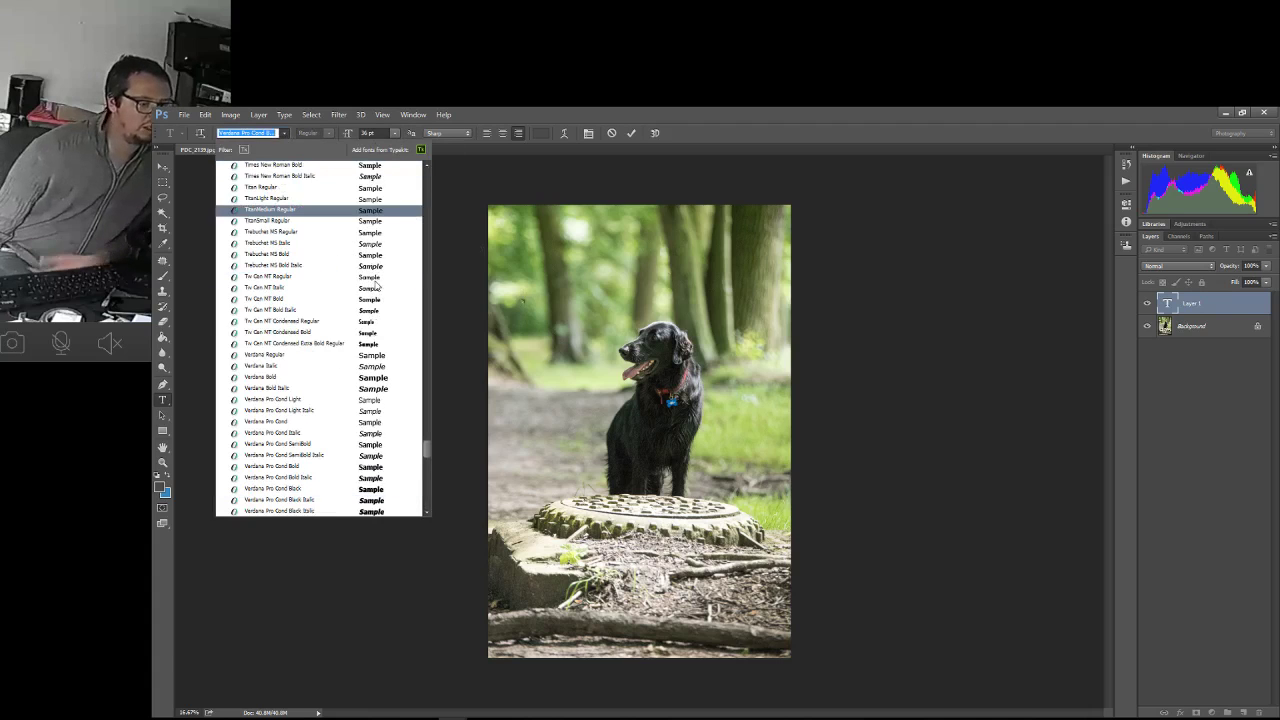
{"action": "scroll", "coordinate": [372, 320], "scroll_direction": "down", "scroll_amount": 3}
{"action": "scroll", "coordinate": [372, 335], "scroll_direction": "down", "scroll_amount": 3}
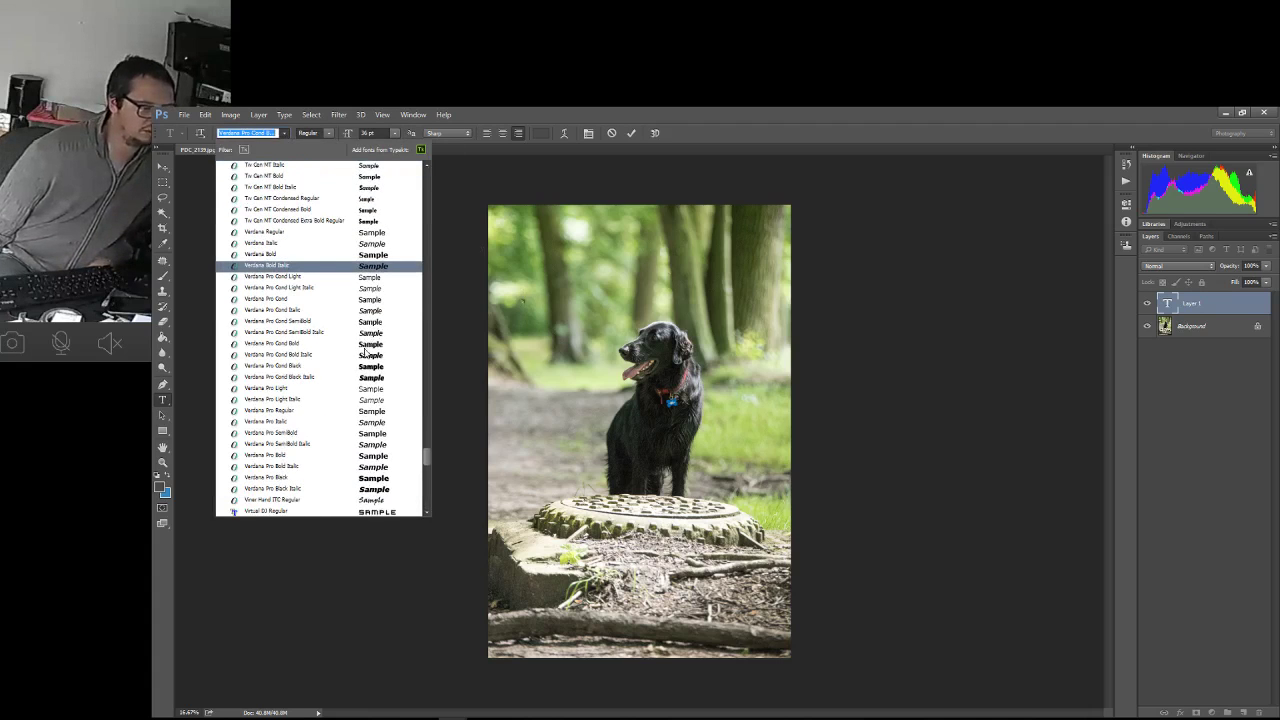
{"action": "scroll", "coordinate": [372, 350], "scroll_direction": "down", "scroll_amount": 3}
{"action": "scroll", "coordinate": [400, 465], "scroll_direction": "down", "scroll_amount": 5}
{"action": "left_click", "coordinate": [375, 456]}
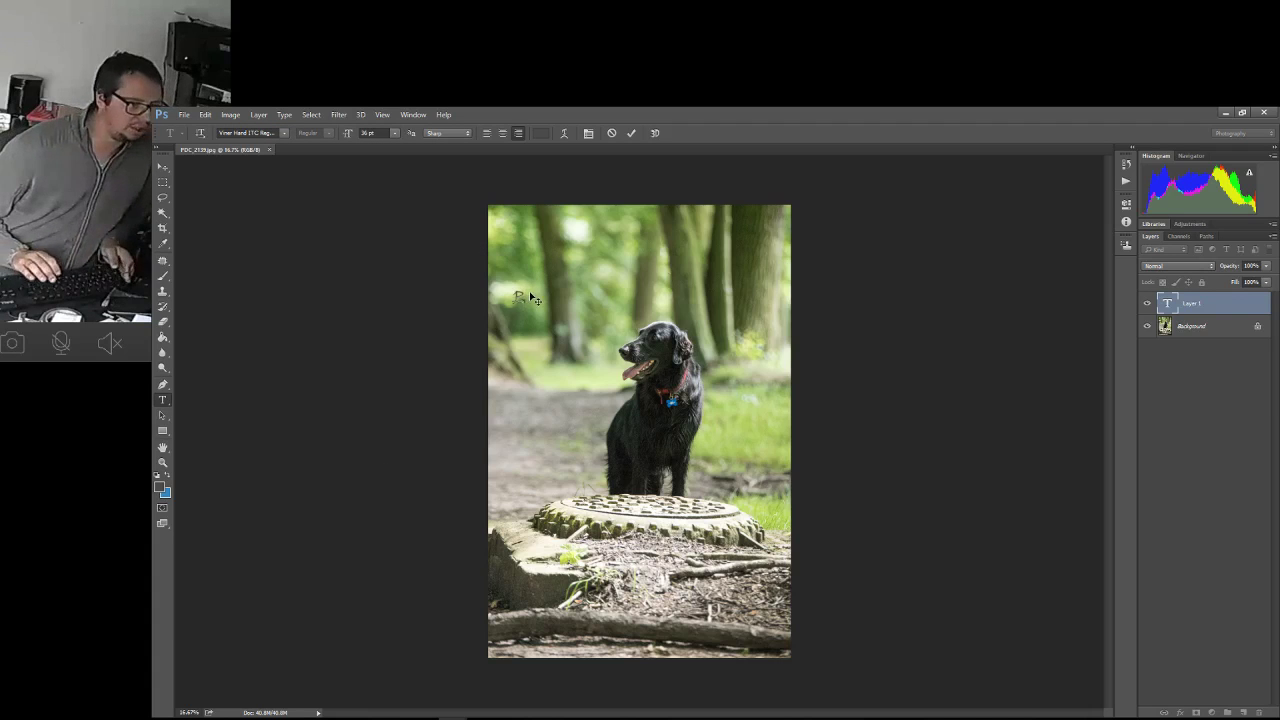
{"action": "type", "text": "Pdc"}
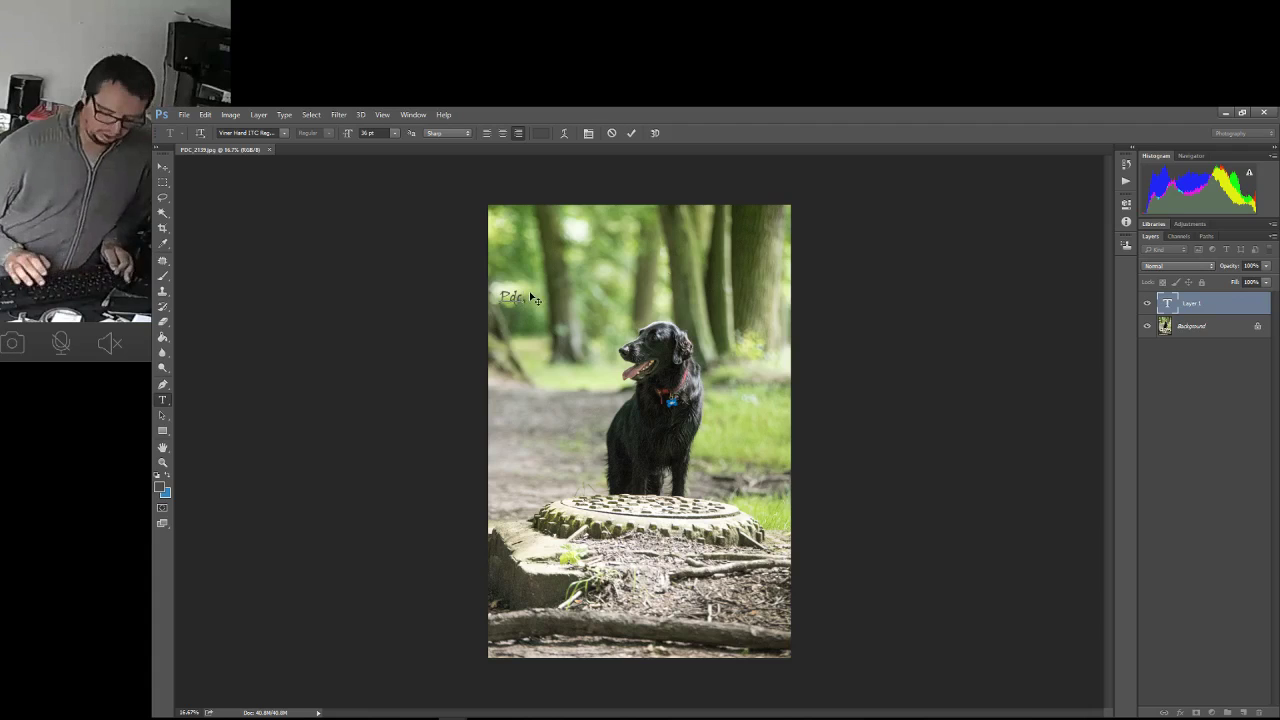
{"action": "type", "text": "Photo"}
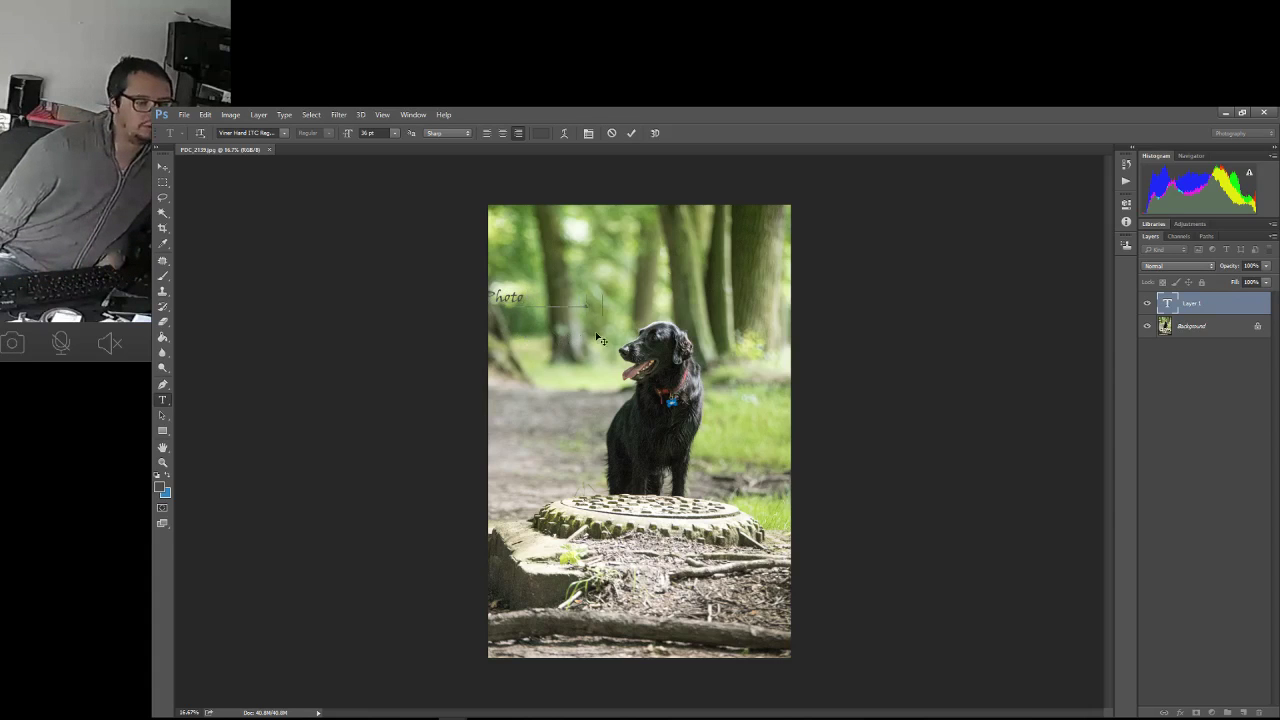
Move the PdcPhoto text onto the manhole cover.
{"action": "left_click_drag", "start_coordinate": [600, 340], "coordinate": [696, 344]}
{"action": "left_click_drag", "start_coordinate": [617, 325], "coordinate": [665, 278]}
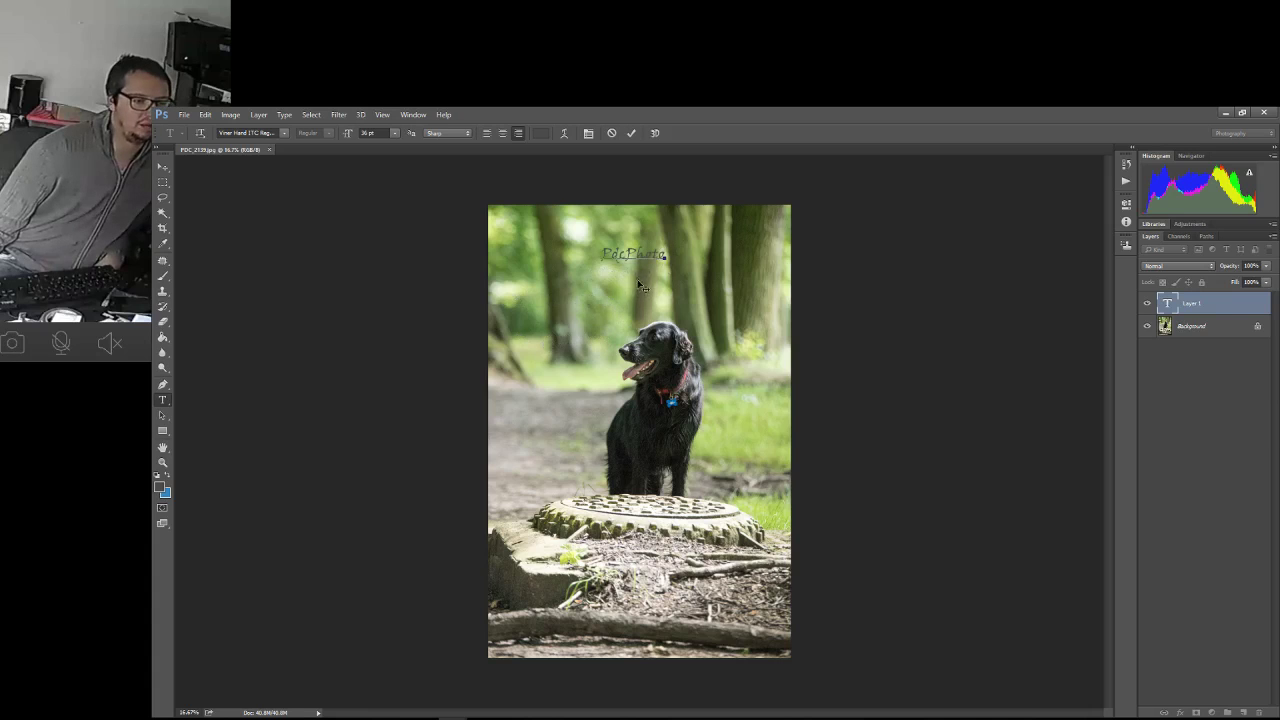
{"action": "left_click_drag", "start_coordinate": [646, 497], "coordinate": [683, 508]}
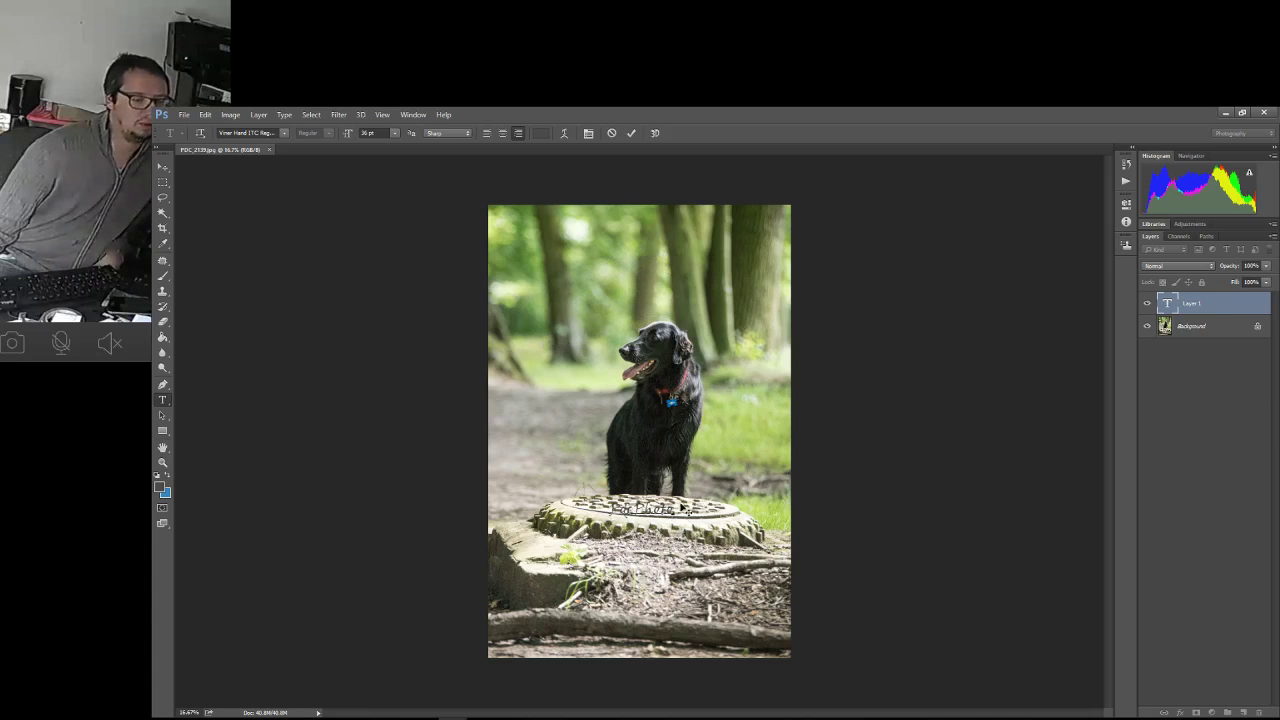
Scale the PdcPhoto text much larger over the upper-left trees and apply the transform.
{"action": "left_click", "coordinate": [163, 167]}
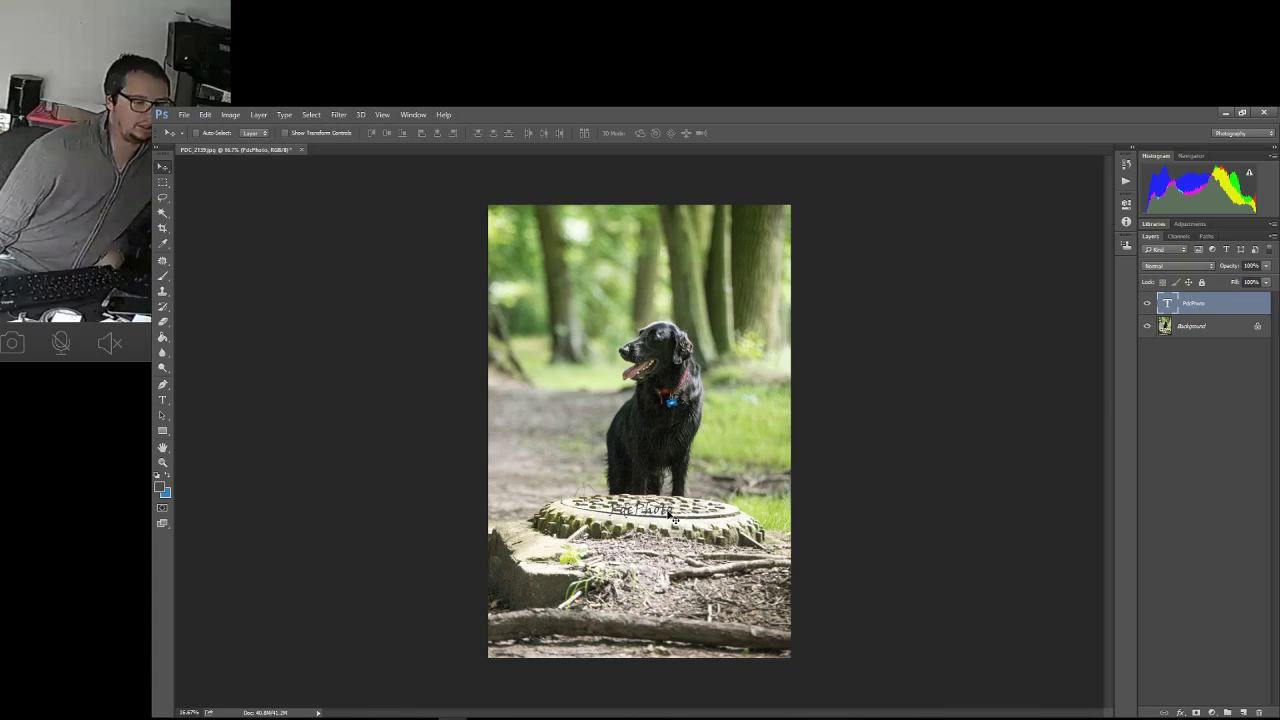
{"action": "key", "text": "ctrl+t"}
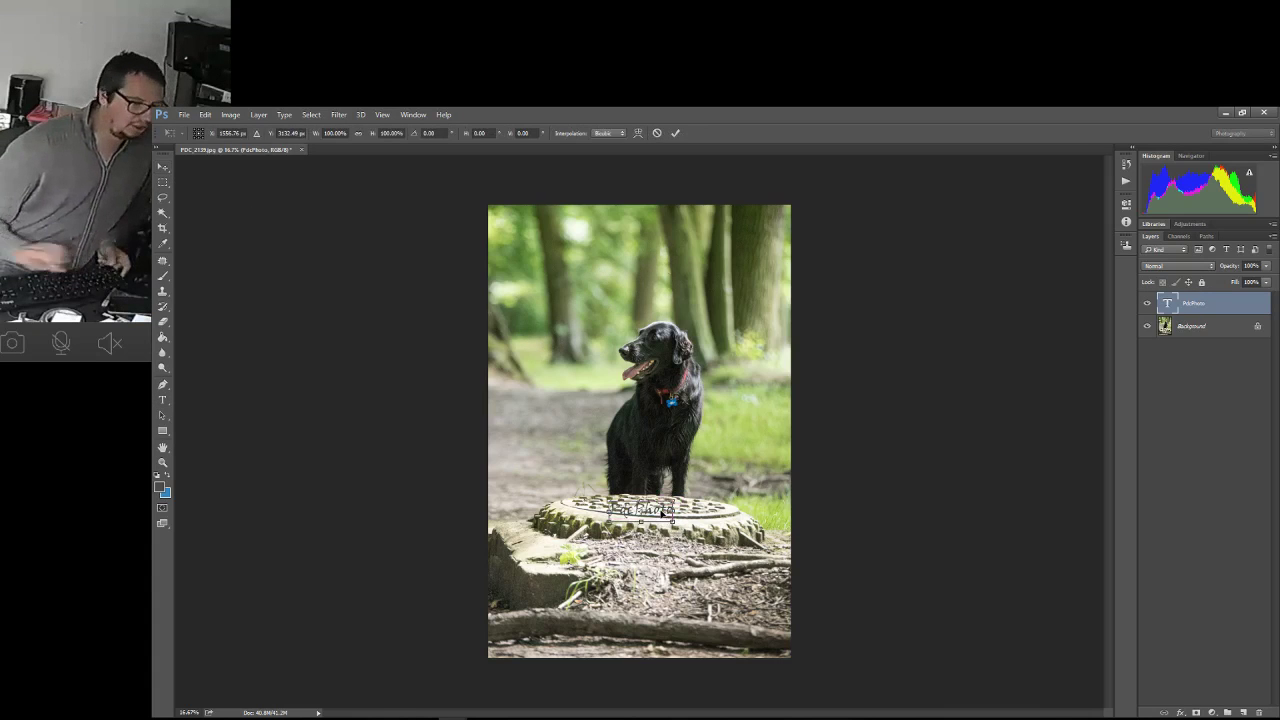
{"action": "mouse_move", "coordinate": [674, 511]}
{"action": "left_mouse_down"}
{"action": "mouse_move", "coordinate": [735, 507]}
{"action": "mouse_move", "coordinate": [670, 478]}
{"action": "mouse_move", "coordinate": [596, 413]}
{"action": "mouse_move", "coordinate": [622, 306]}
{"action": "left_mouse_up"}
{"action": "left_click", "coordinate": [175, 166]}
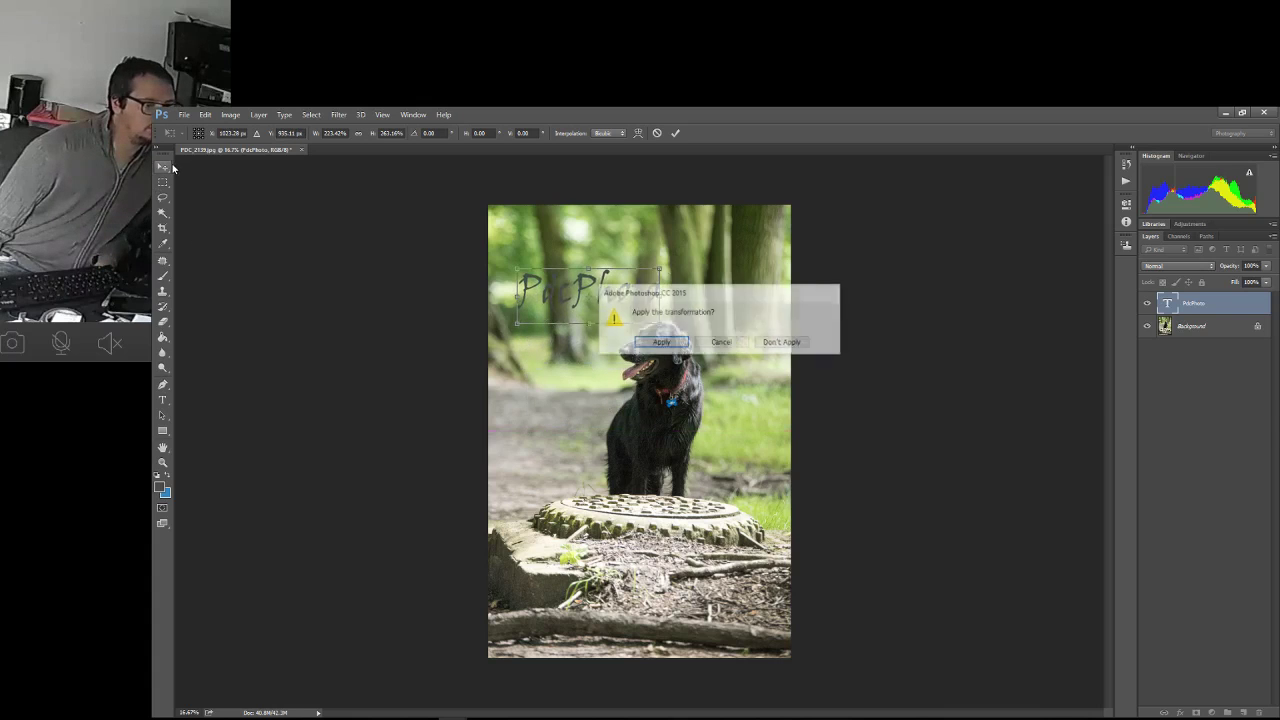
{"action": "left_click", "coordinate": [660, 341]}
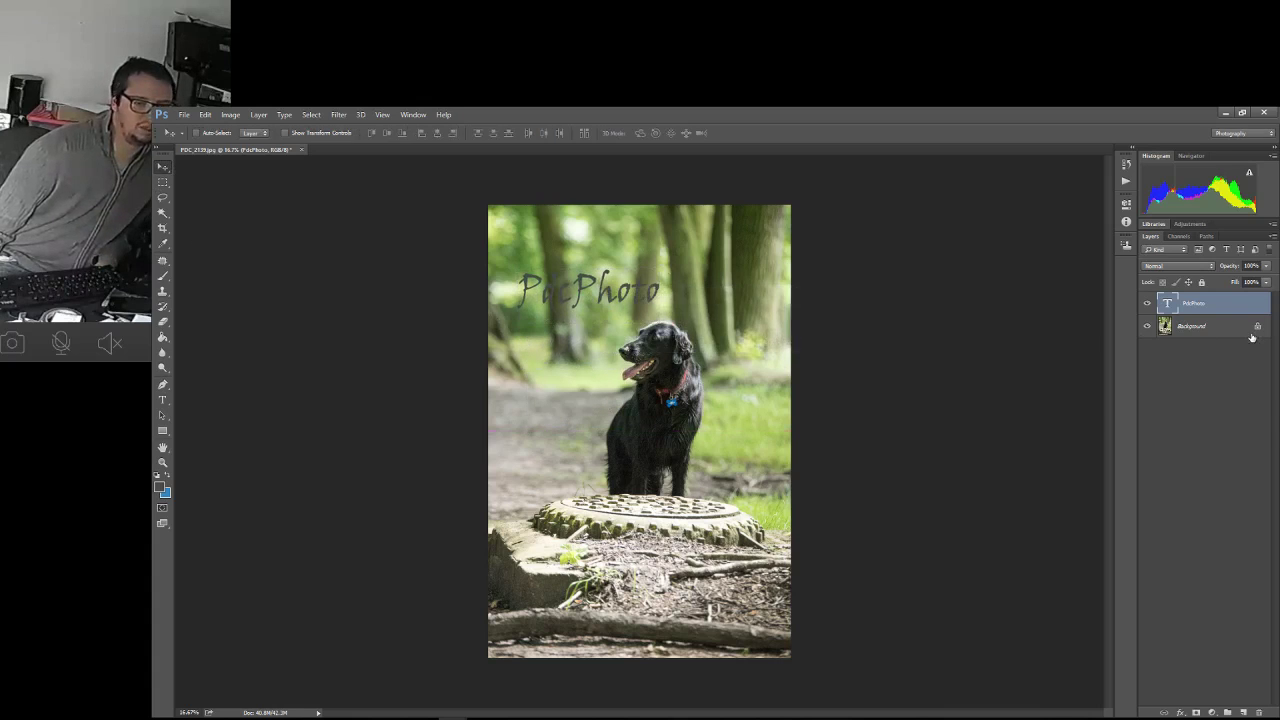
Fade the PdcPhoto text to 41% opacity, move it across the dog, and duplicate its layer.
{"action": "left_click", "coordinate": [1266, 267]}
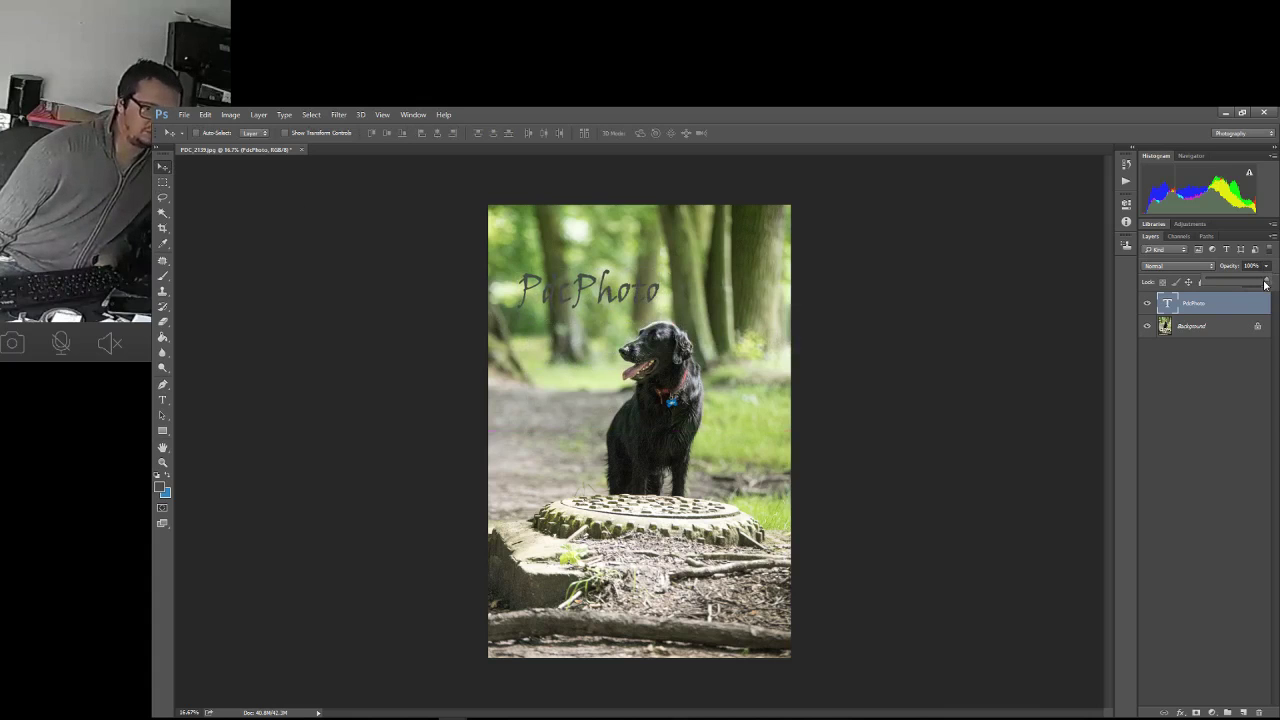
{"action": "left_click_drag", "start_coordinate": [1267, 284], "coordinate": [1239, 287]}
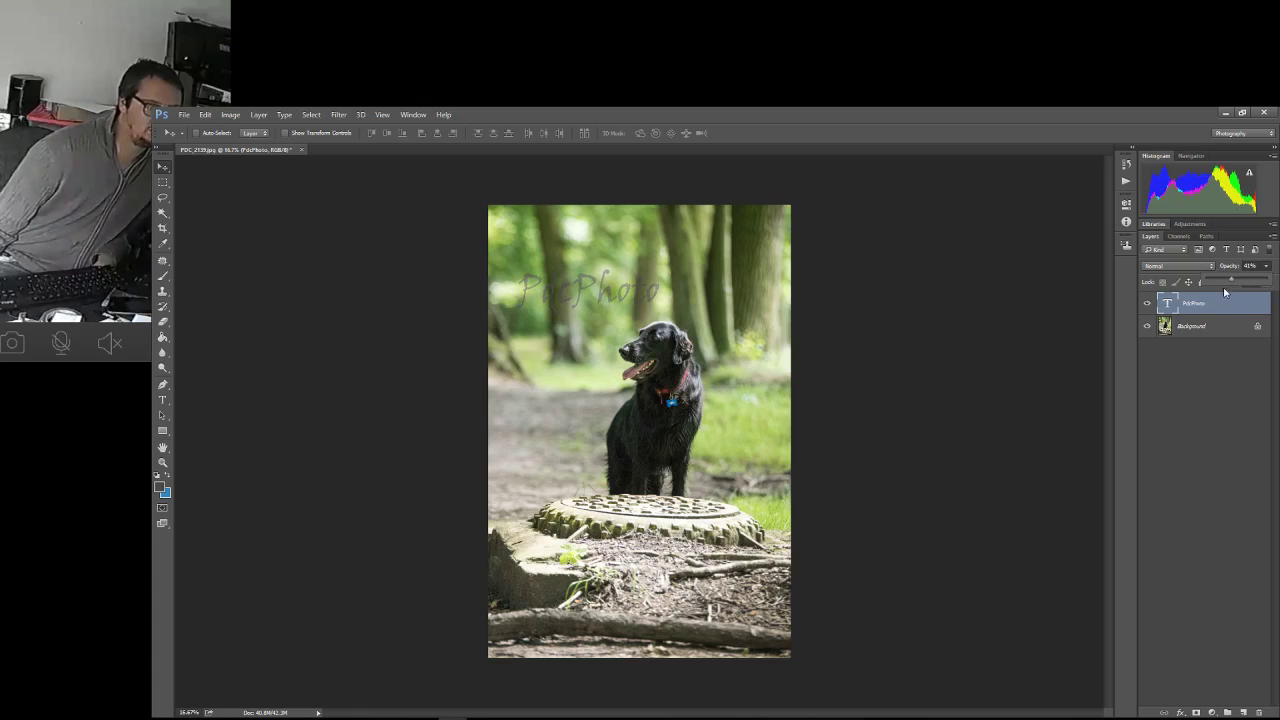
{"action": "mouse_move", "coordinate": [590, 316]}
{"action": "left_mouse_down"}
{"action": "mouse_move", "coordinate": [640, 472]}
{"action": "mouse_move", "coordinate": [665, 322]}
{"action": "mouse_move", "coordinate": [648, 444]}
{"action": "left_mouse_up"}
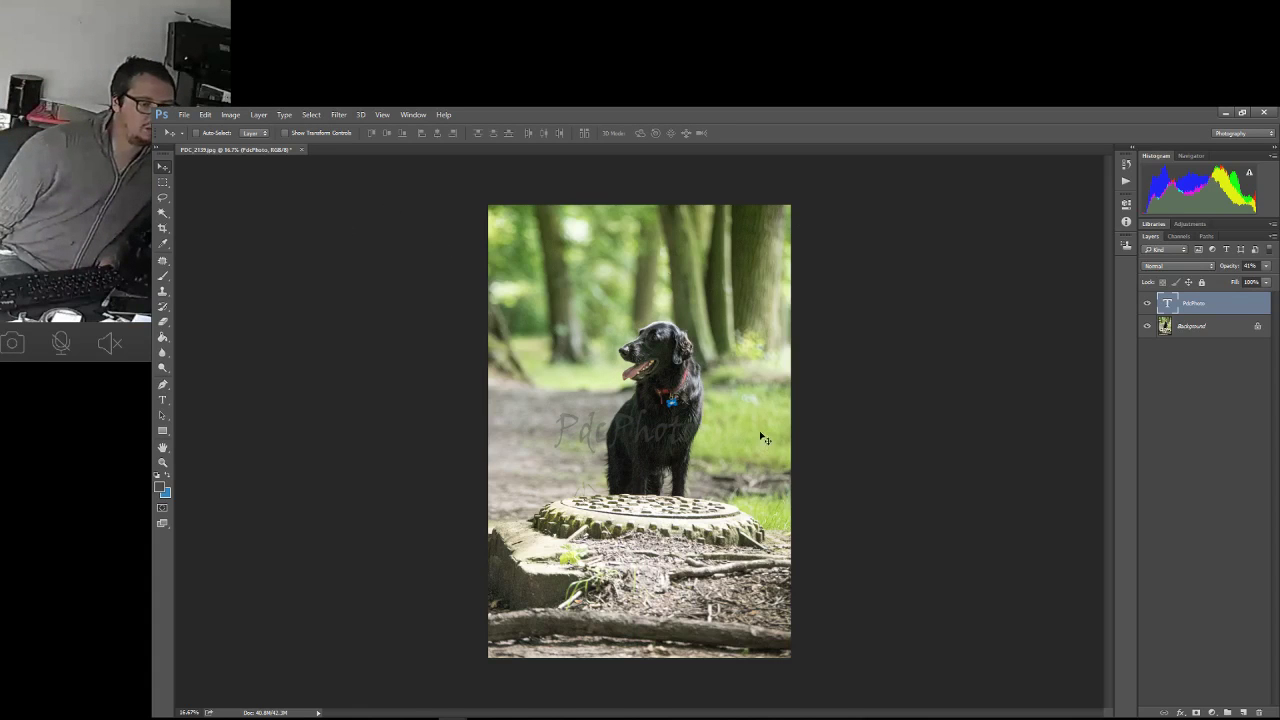
{"action": "left_click_drag", "start_coordinate": [1166, 302], "coordinate": [1245, 711]}
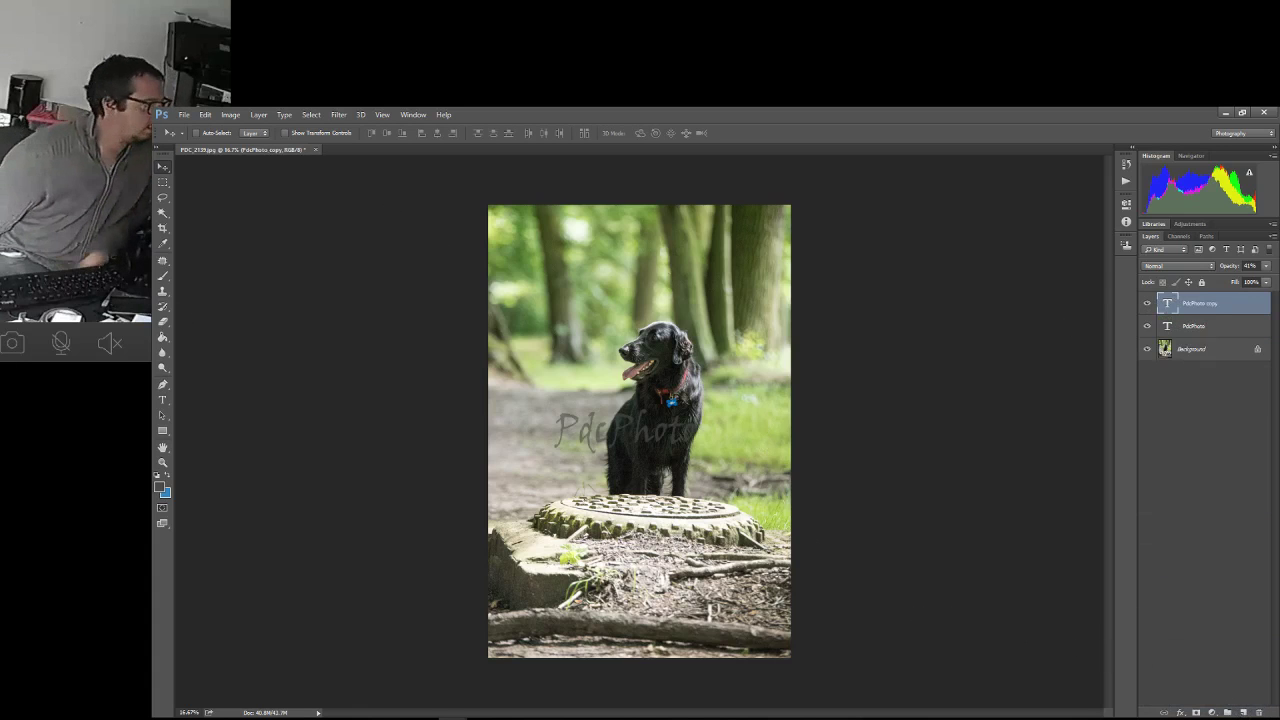
{"action": "left_click", "coordinate": [62, 38]}
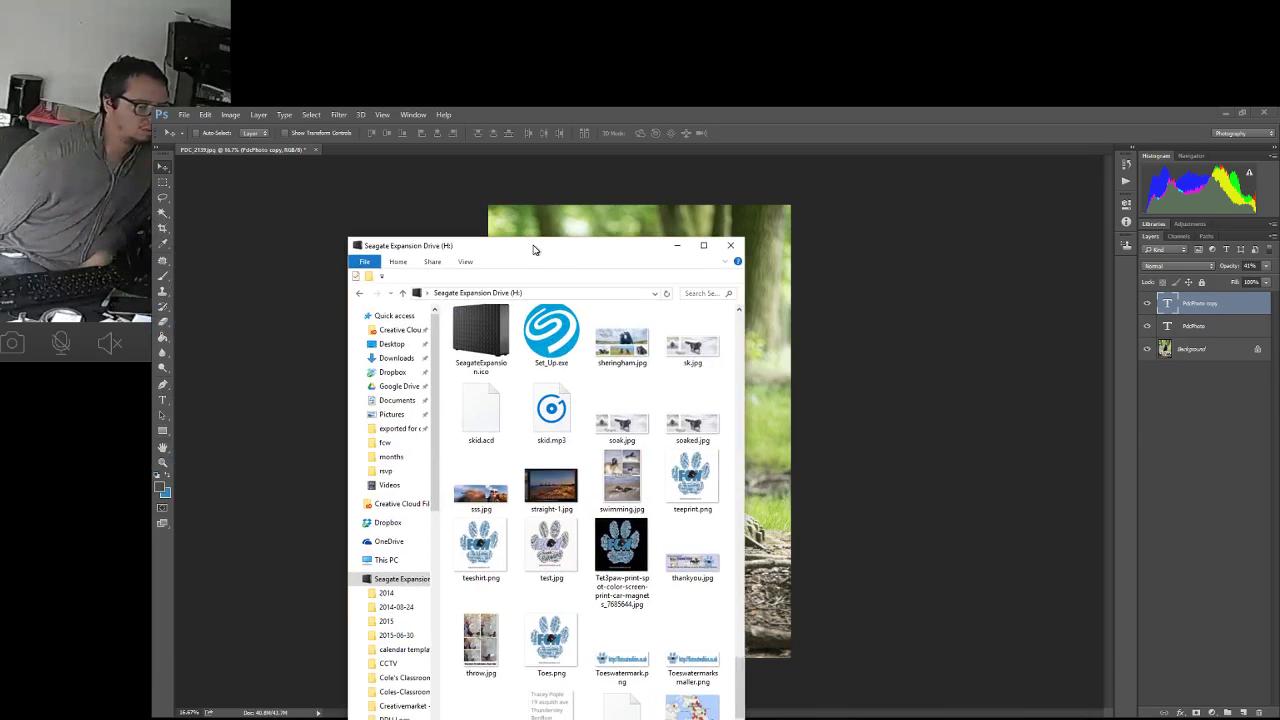
Find the script watermark PNG on Seagate Expansion Drive (H:) and drag it onto the photo.
{"action": "mouse_move", "coordinate": [531, 251]}
{"action": "left_mouse_down"}
{"action": "mouse_move", "coordinate": [660, 240]}
{"action": "mouse_move", "coordinate": [289, 247]}
{"action": "mouse_move", "coordinate": [269, 256]}
{"action": "mouse_move", "coordinate": [268, 279]}
{"action": "left_mouse_up"}
{"action": "scroll", "coordinate": [324, 449], "scroll_direction": "down", "scroll_amount": 3}
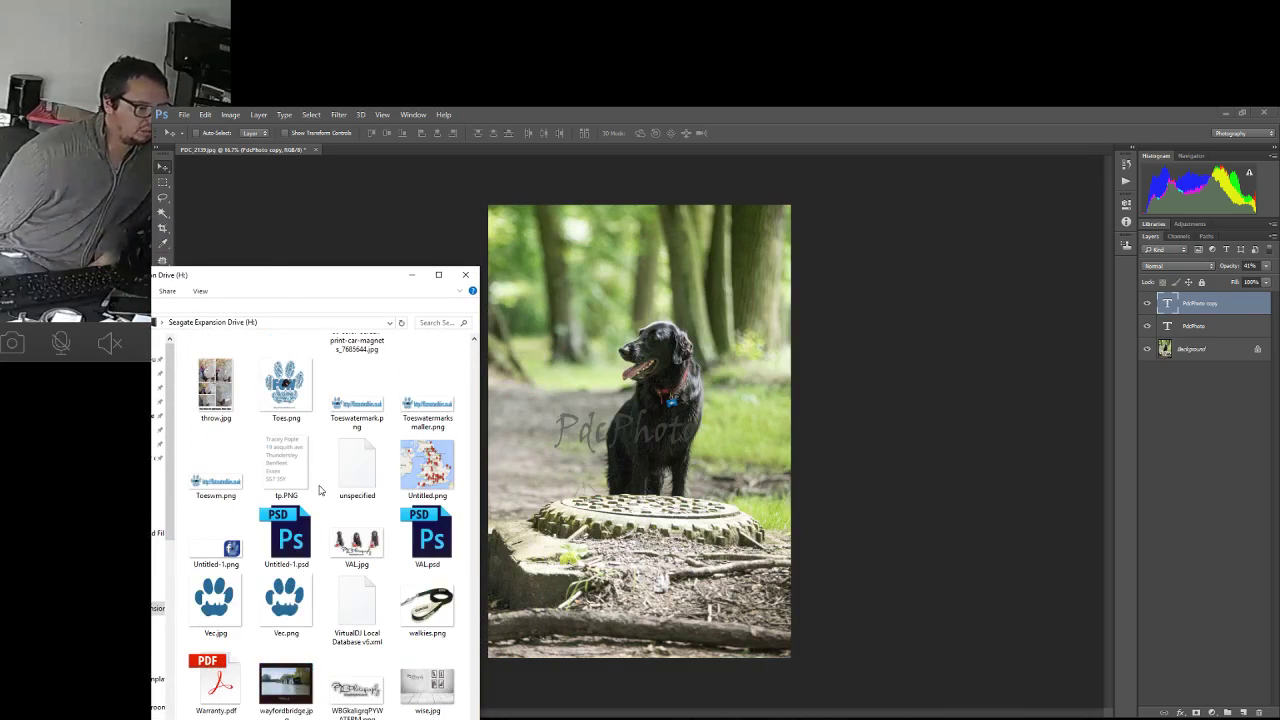
{"action": "left_click_drag", "start_coordinate": [343, 690], "coordinate": [645, 360]}
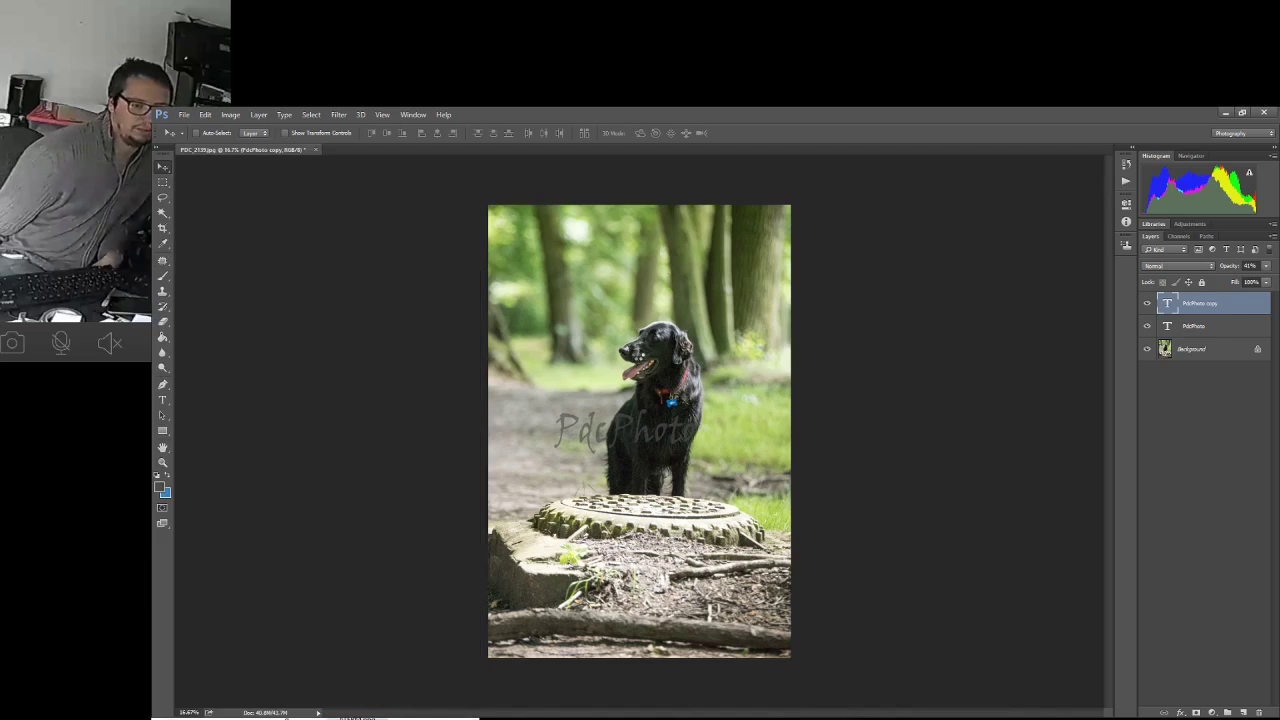
Place the watermark logo file onto the dog photo.
{"action": "left_click_drag", "start_coordinate": [160, 167], "coordinate": [638, 354]}
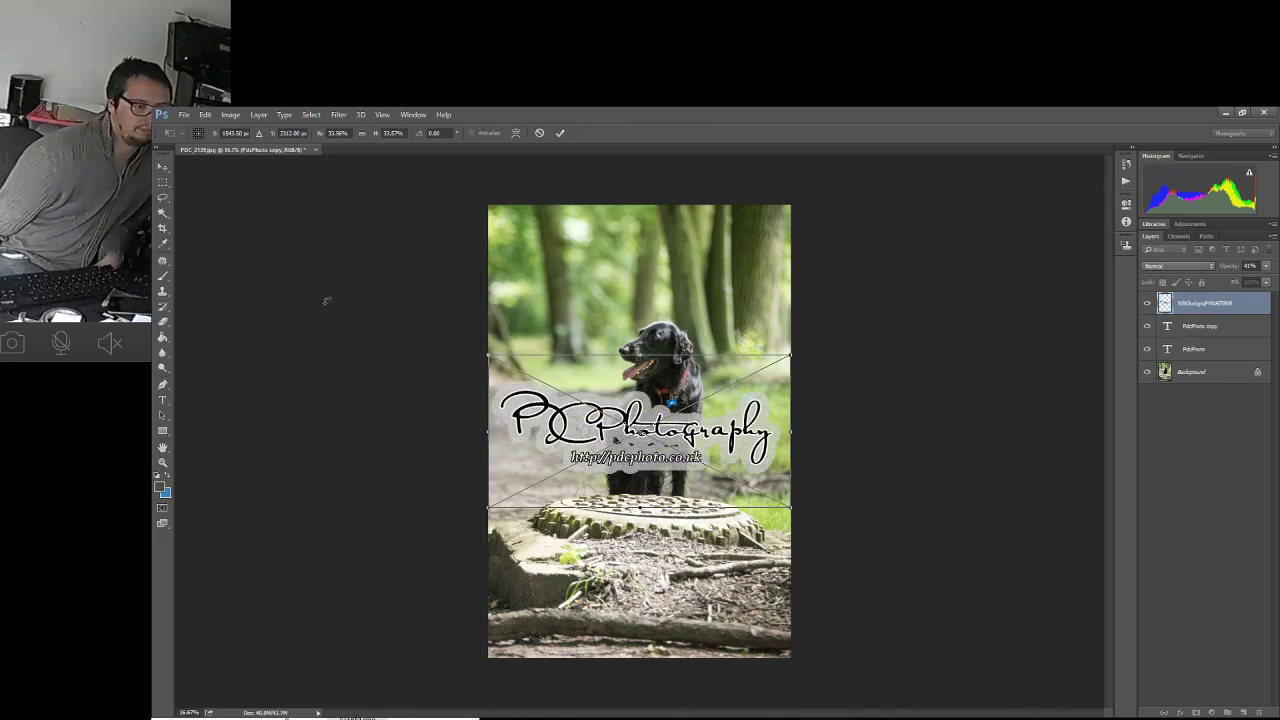
{"action": "left_click", "coordinate": [163, 170]}
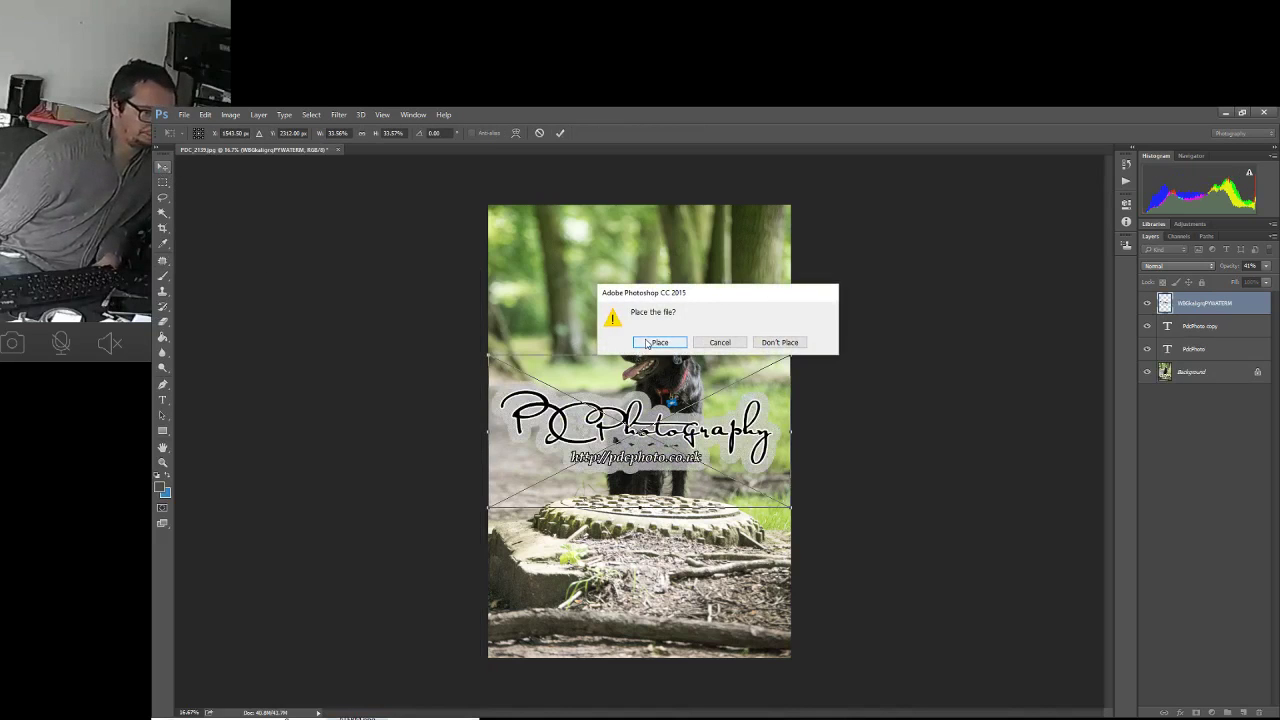
{"action": "key", "text": "Return"}
{"action": "key", "text": "Return"}
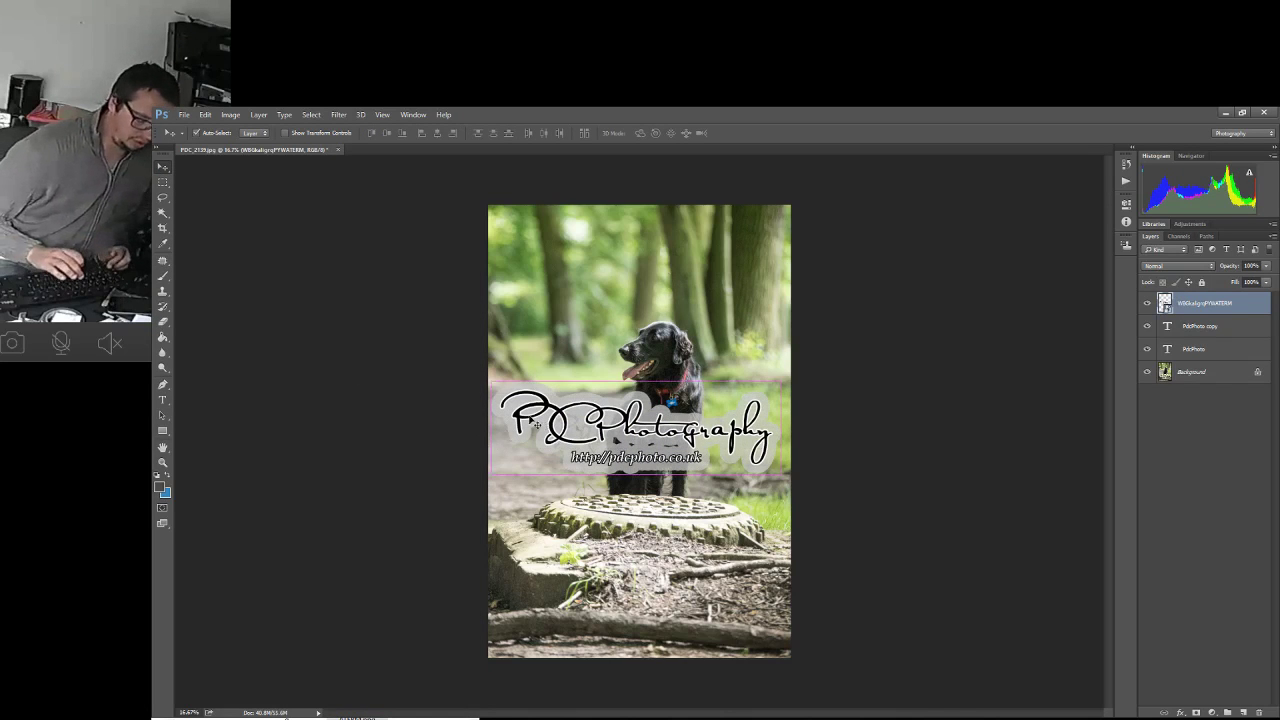
Scale the watermark logo proportionally to about 21% and reposition it on the photo.
{"action": "key", "text": "ctrl+t"}
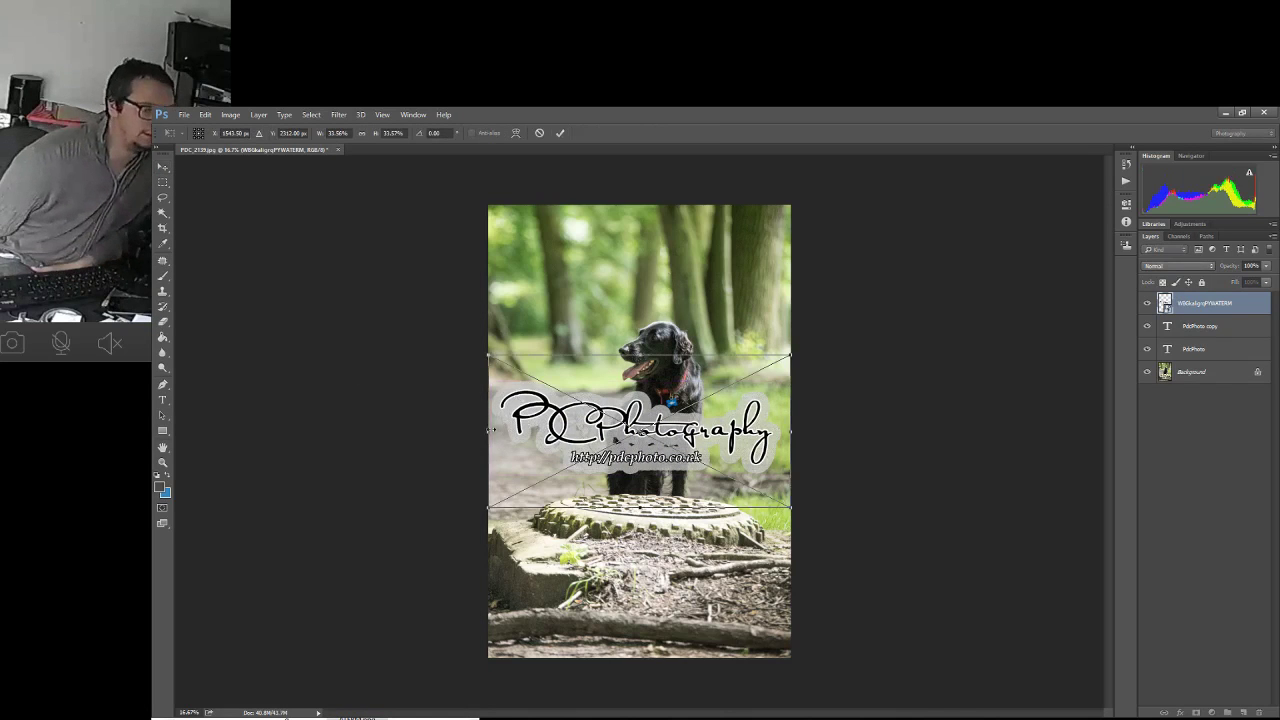
{"action": "left_click_drag", "start_coordinate": [492, 431], "coordinate": [601, 431]}
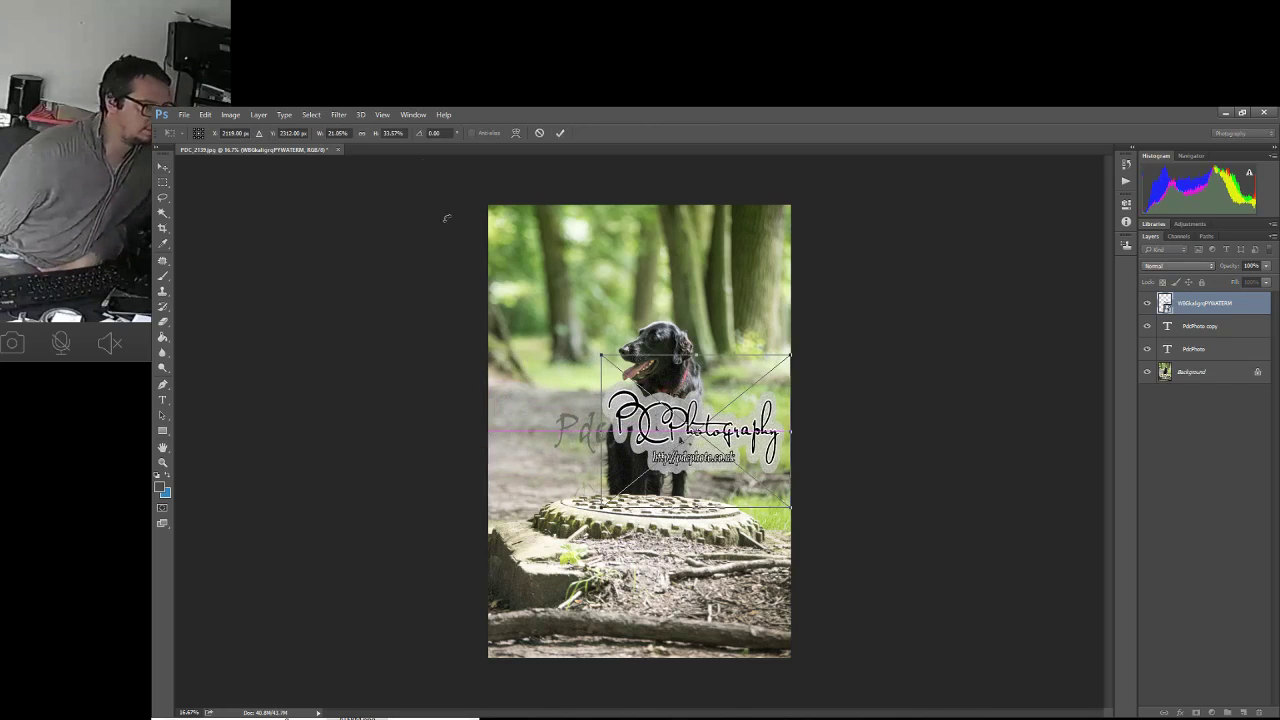
{"action": "left_click", "coordinate": [362, 133]}
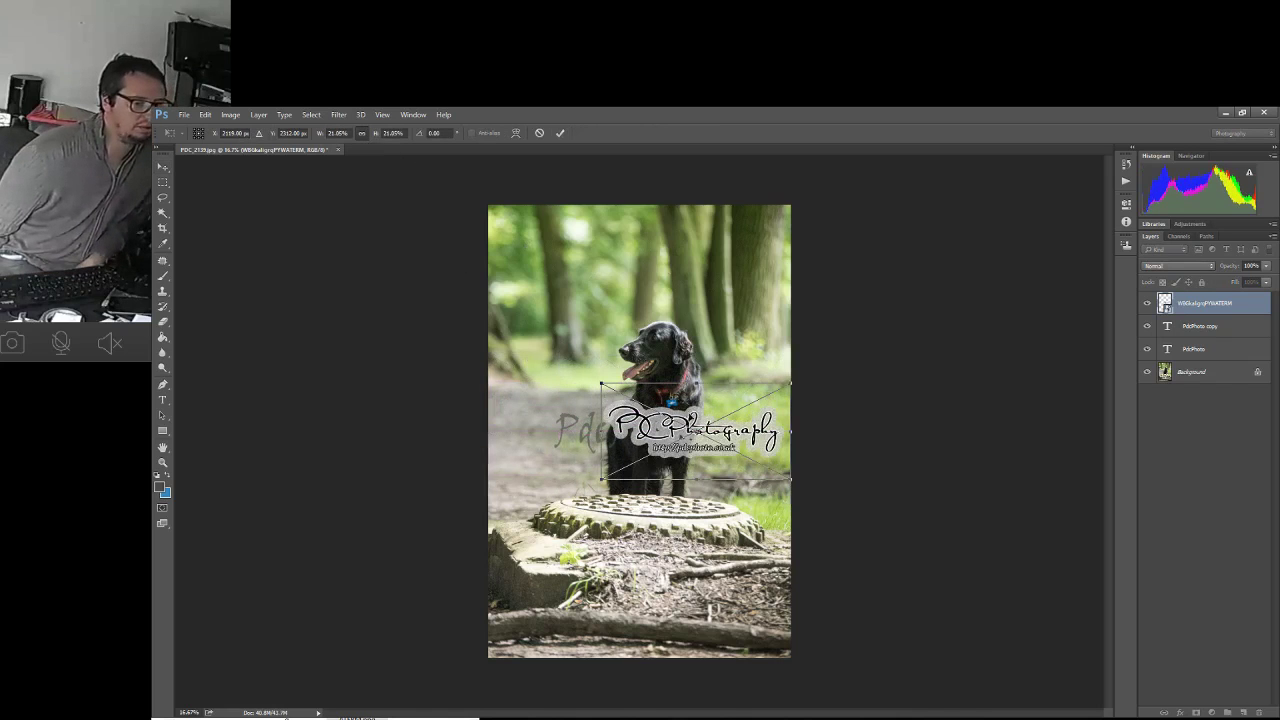
{"action": "mouse_move", "coordinate": [696, 431]}
{"action": "left_mouse_down"}
{"action": "mouse_move", "coordinate": [619, 353]}
{"action": "mouse_move", "coordinate": [615, 323]}
{"action": "left_mouse_up"}
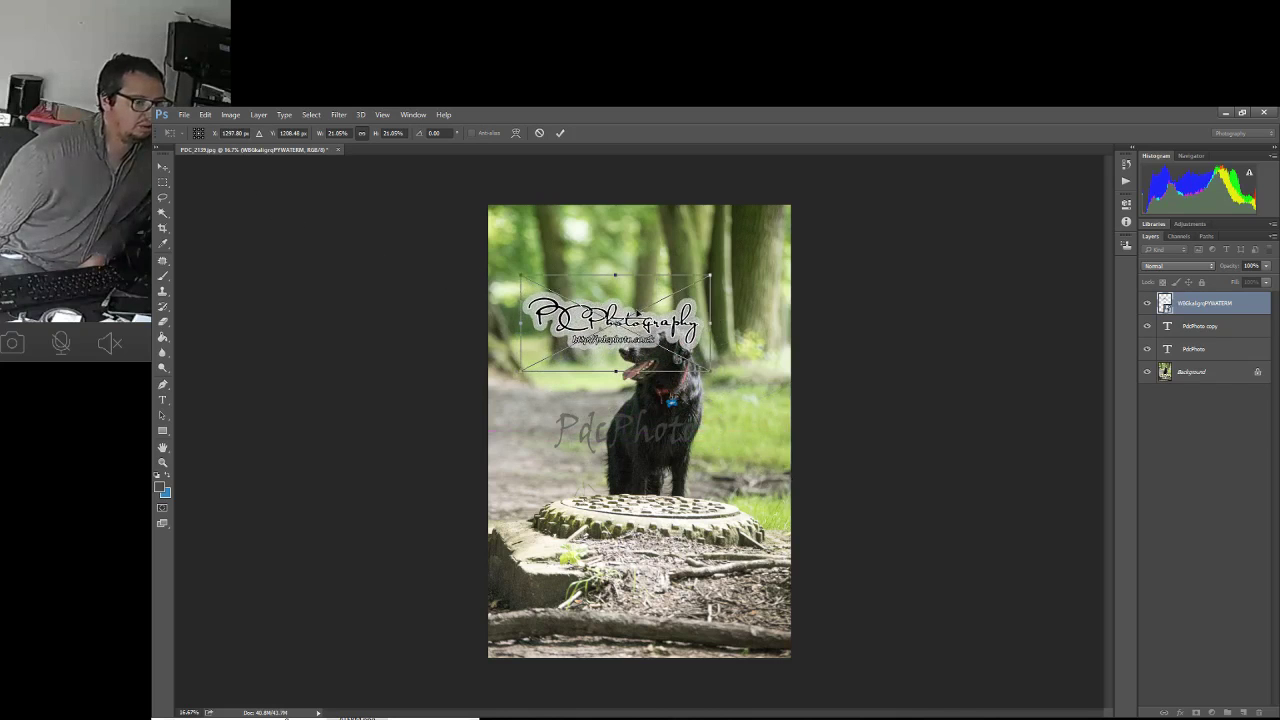
{"action": "left_click_drag", "start_coordinate": [688, 338], "coordinate": [740, 625]}
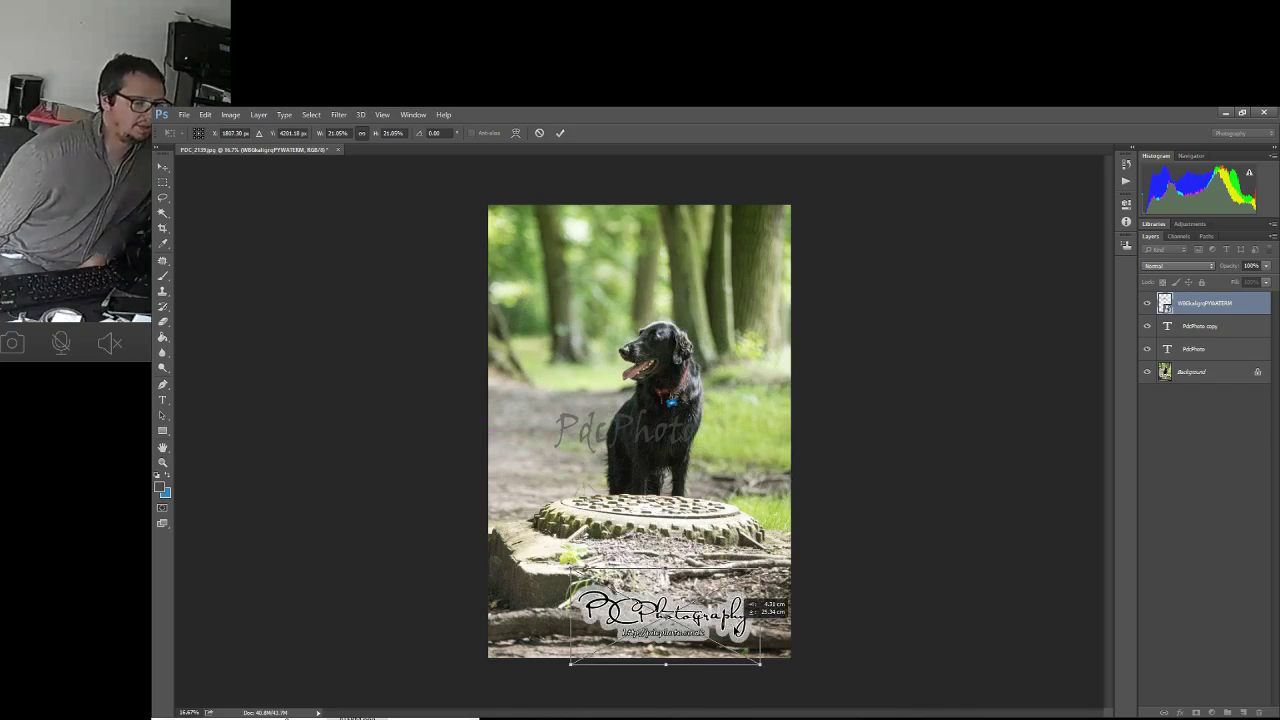
Commit the placed logo, fade it to 48% opacity, and move it above the dog's head.
{"action": "left_click", "coordinate": [170, 177]}
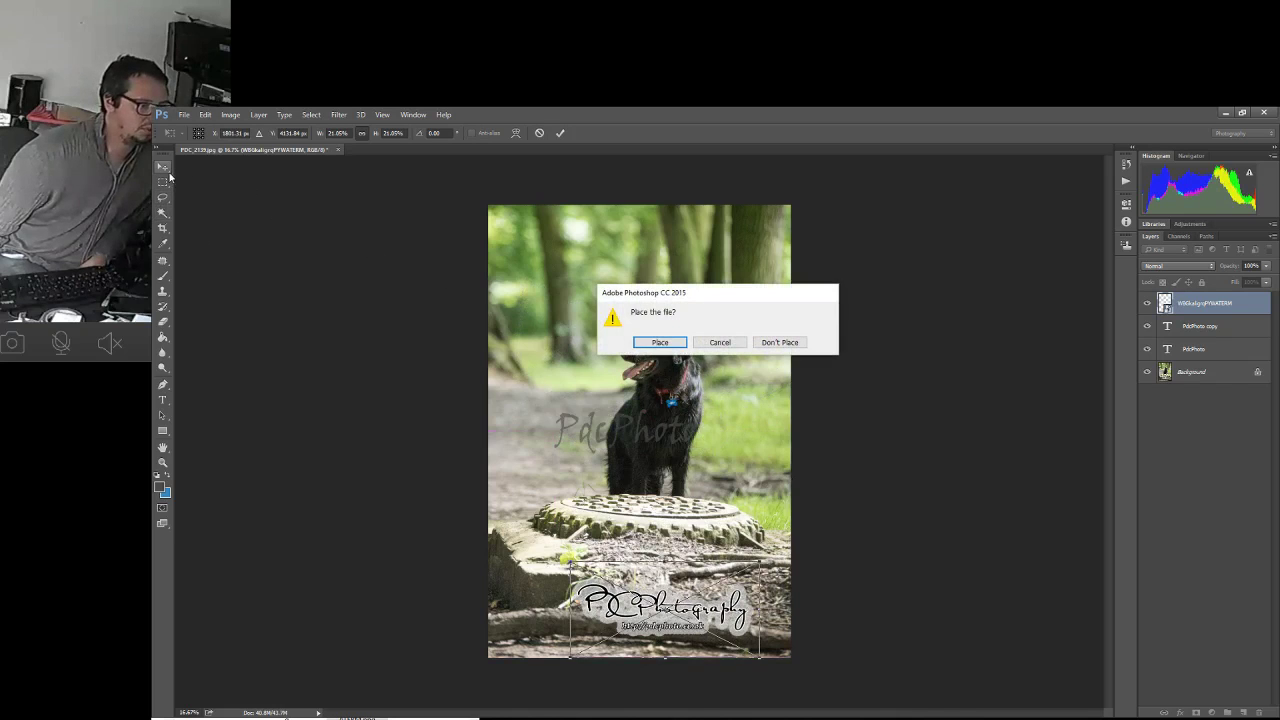
{"action": "left_click", "coordinate": [658, 343]}
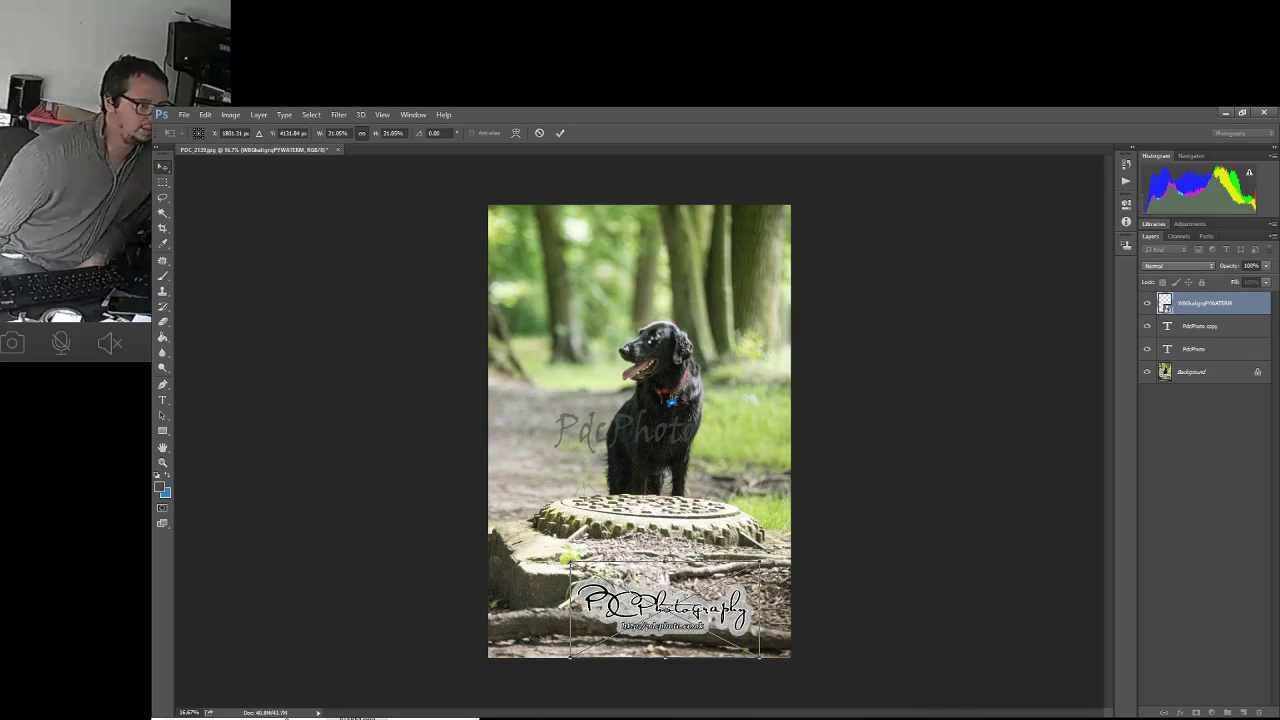
{"action": "key", "text": "Return"}
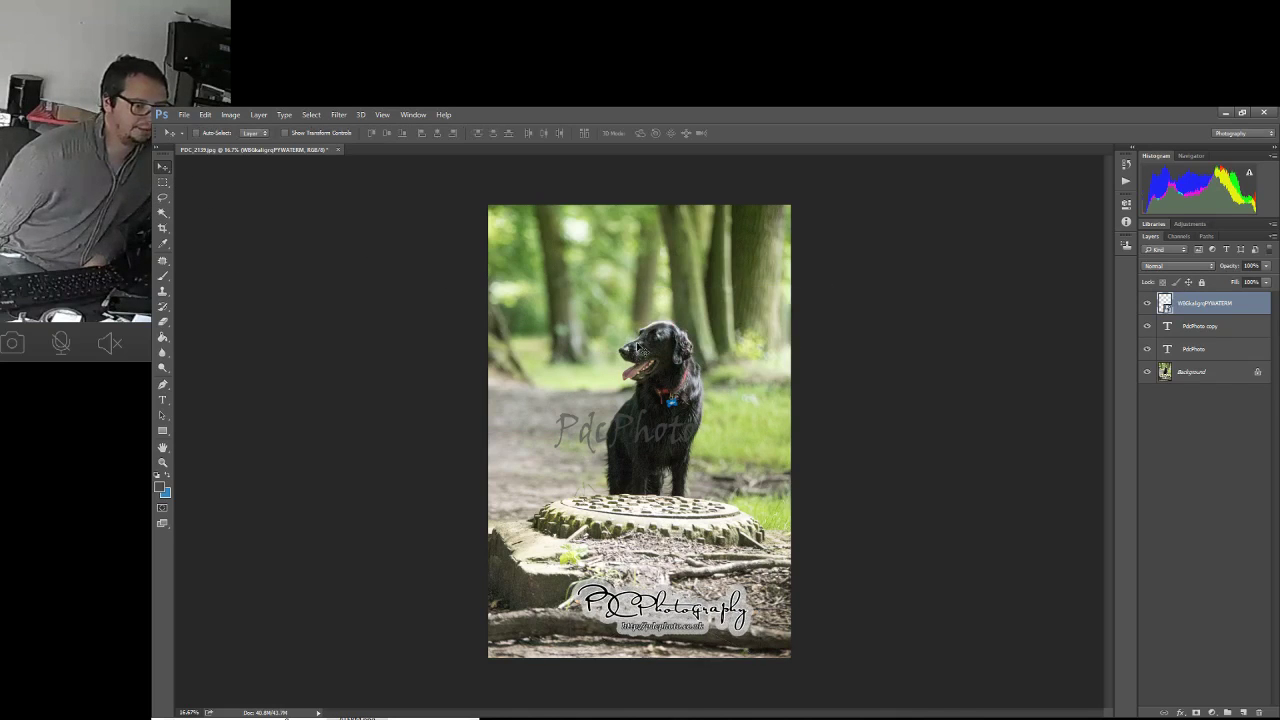
{"action": "left_click", "coordinate": [1267, 267]}
{"action": "left_click_drag", "start_coordinate": [1238, 291], "coordinate": [1237, 291]}
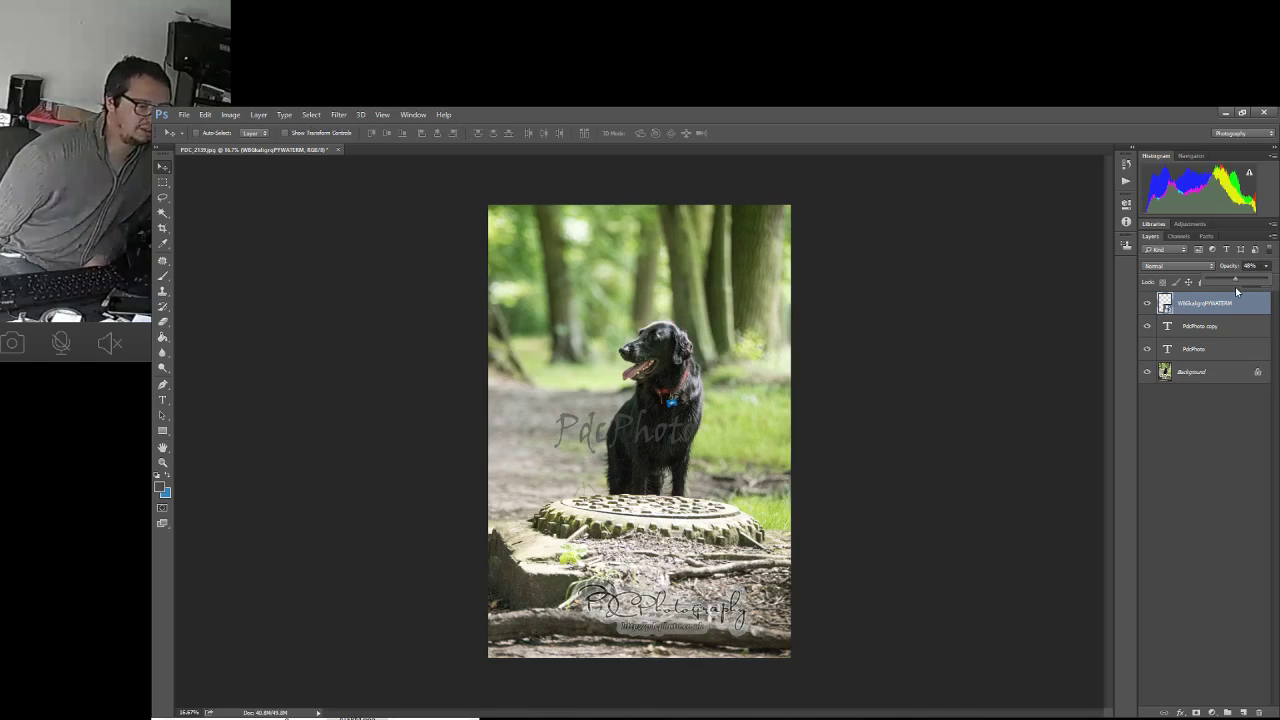
{"action": "left_click_drag", "start_coordinate": [613, 606], "coordinate": [615, 290]}
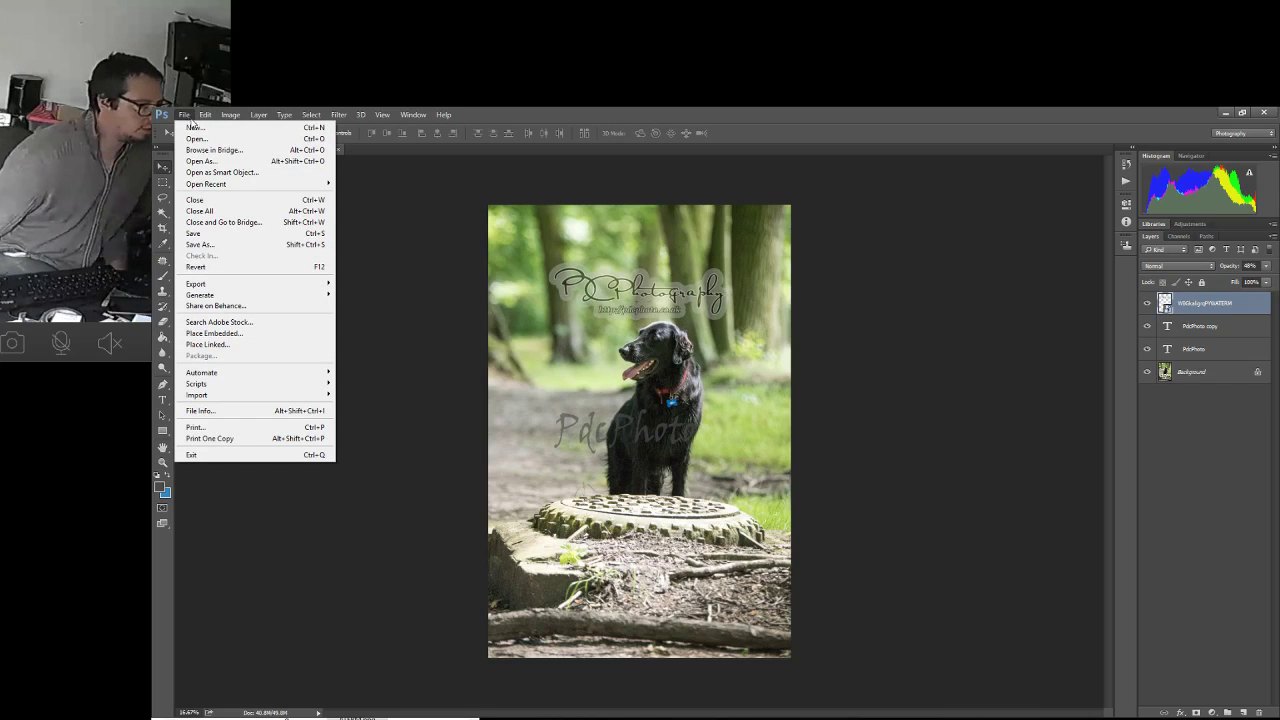
Create a new A4 document with a Transparent background.
{"action": "left_click", "coordinate": [196, 128]}
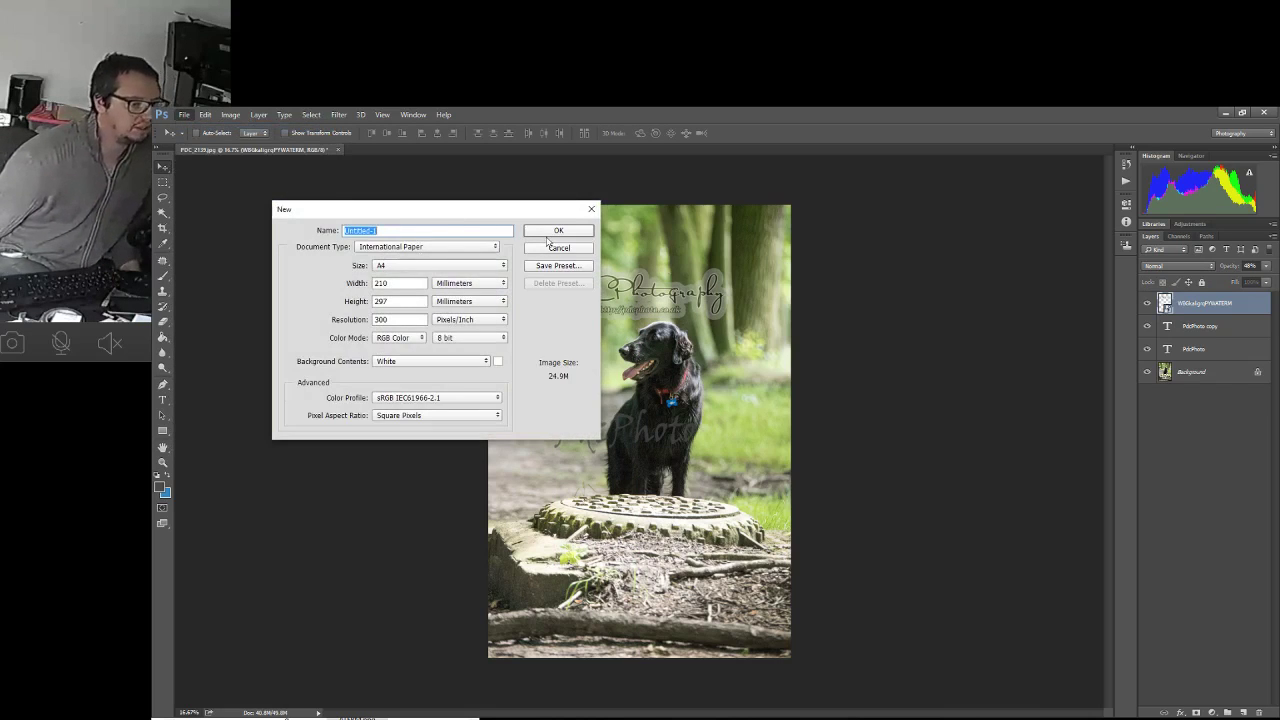
{"action": "left_click", "coordinate": [462, 266]}
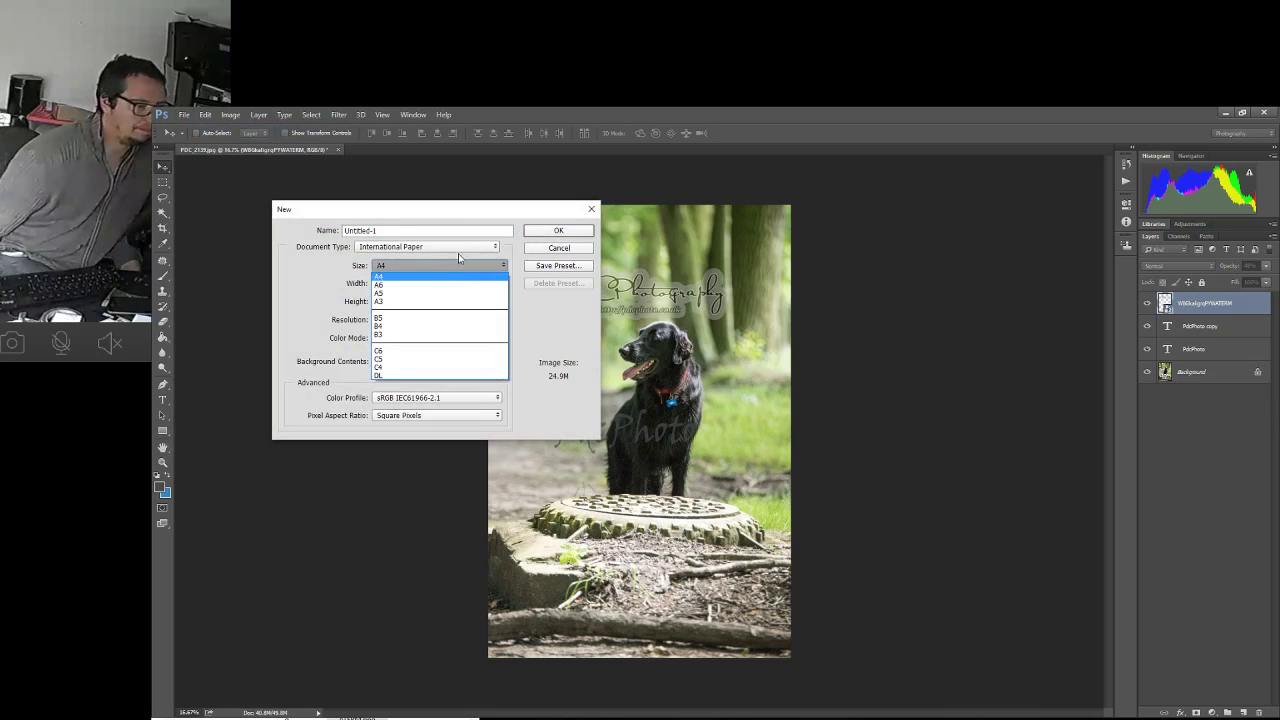
{"action": "left_click", "coordinate": [315, 273]}
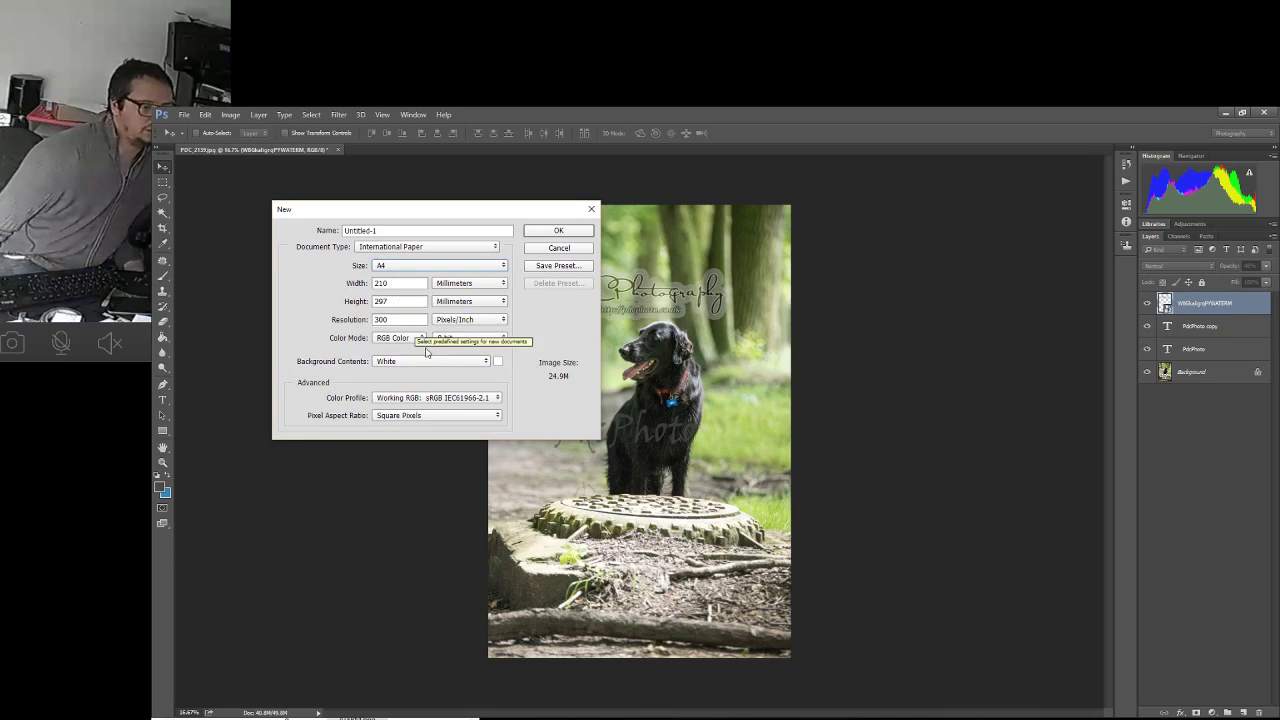
{"action": "left_click", "coordinate": [431, 362]}
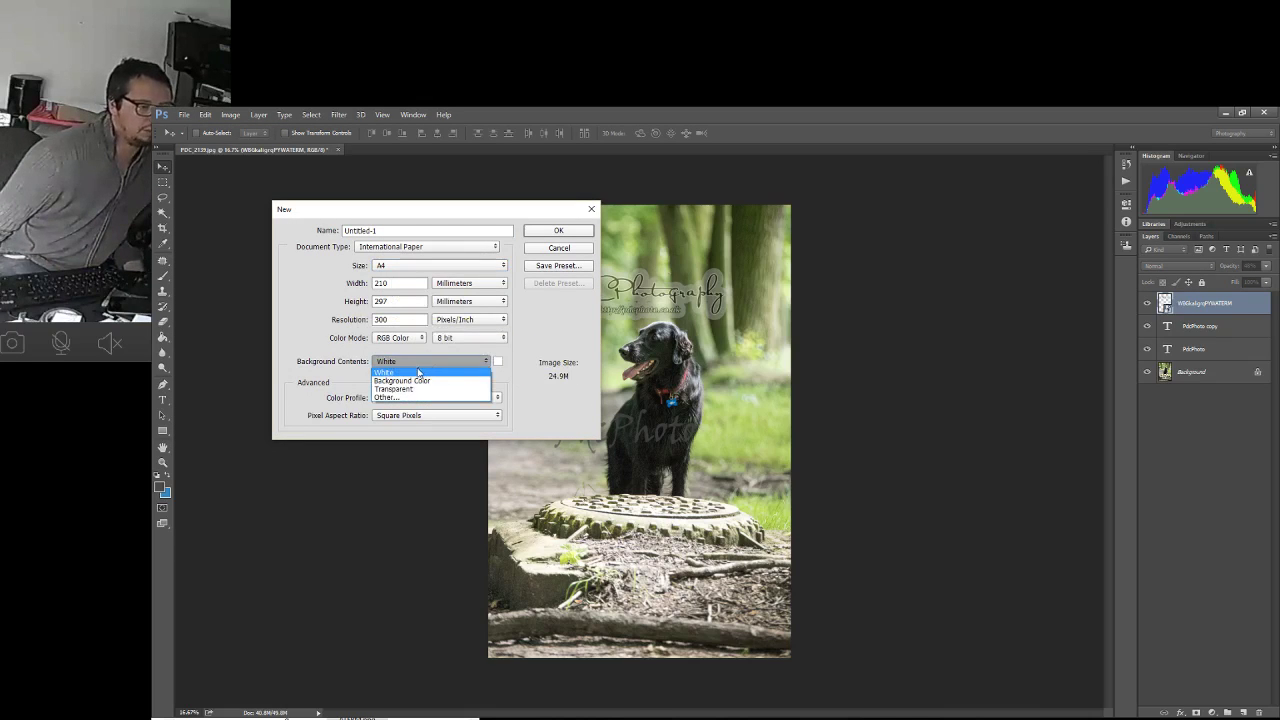
{"action": "left_click", "coordinate": [410, 389]}
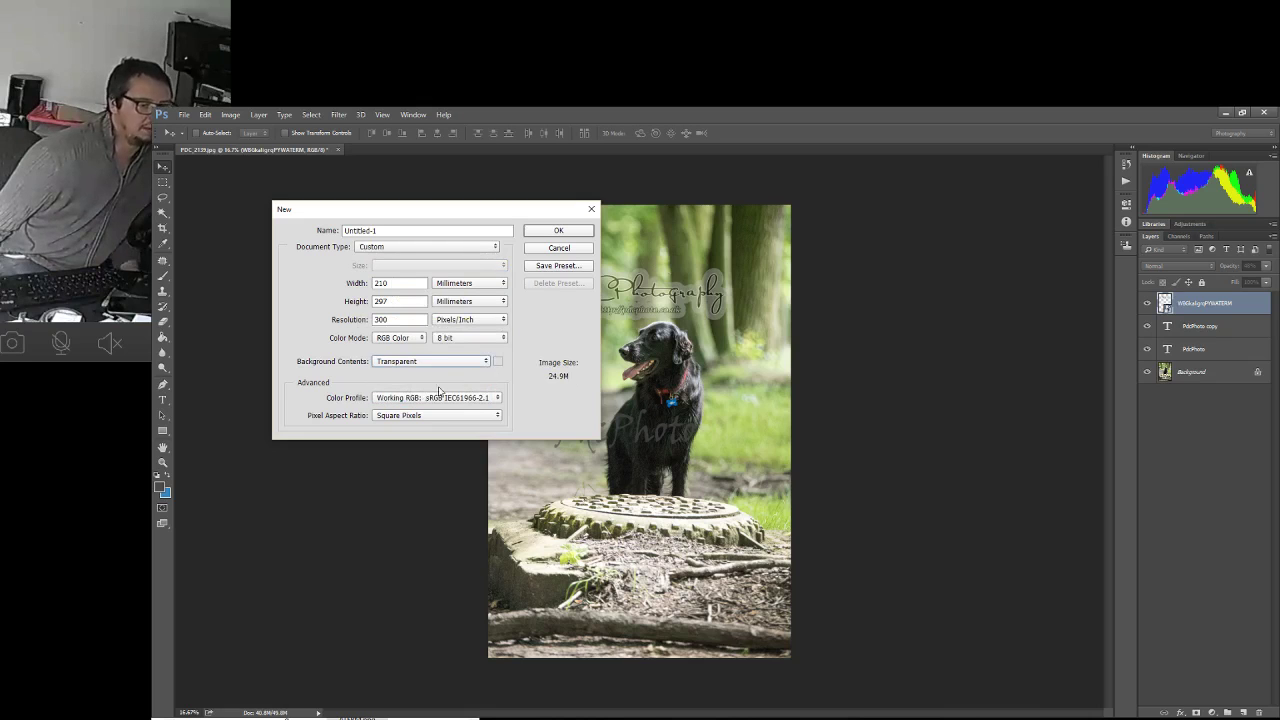
{"action": "left_click", "coordinate": [586, 236]}
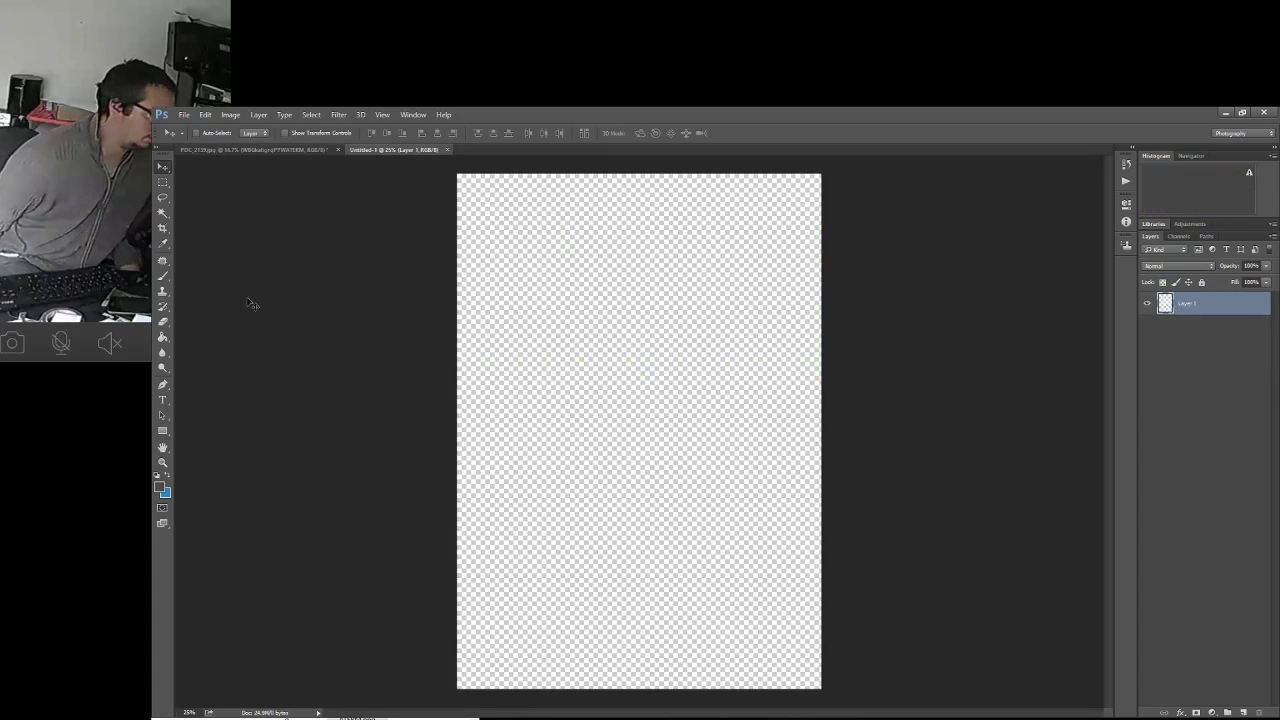
Add the text 'pdc.photo' to the transparent canvas and centre it.
{"action": "left_click", "coordinate": [162, 400]}
{"action": "left_click", "coordinate": [552, 386]}
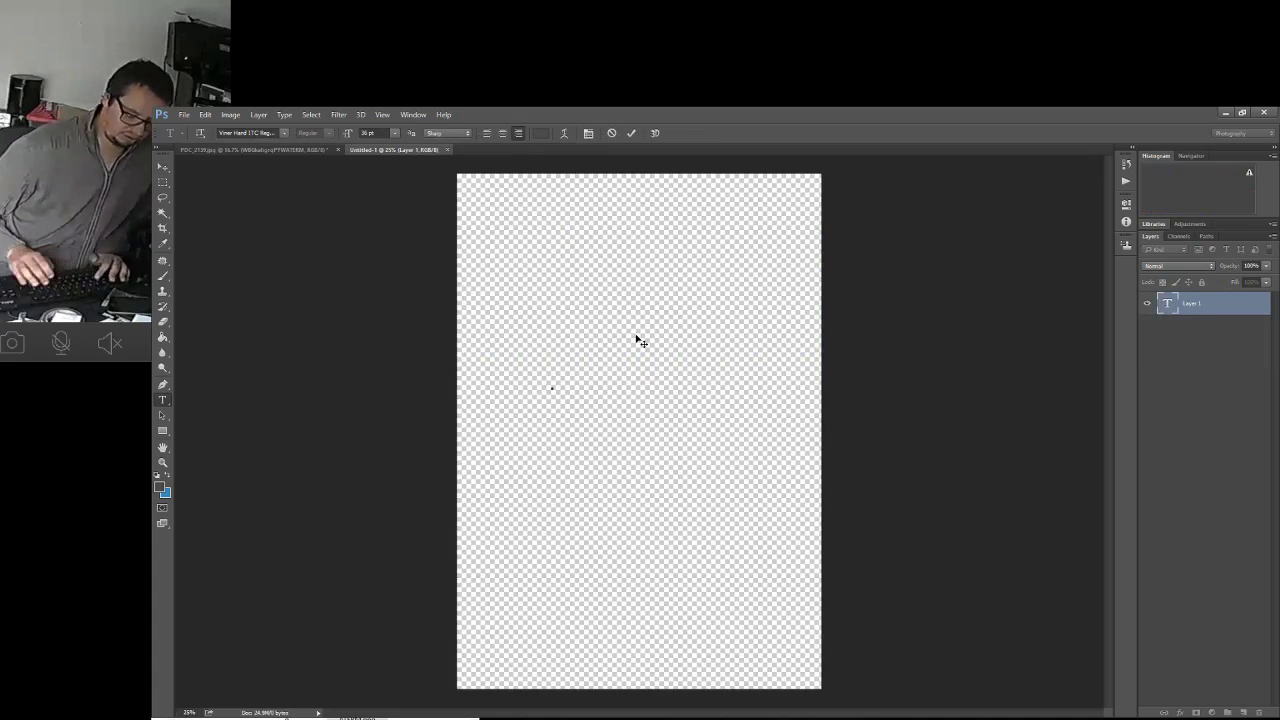
{"action": "type", "text": "p"}
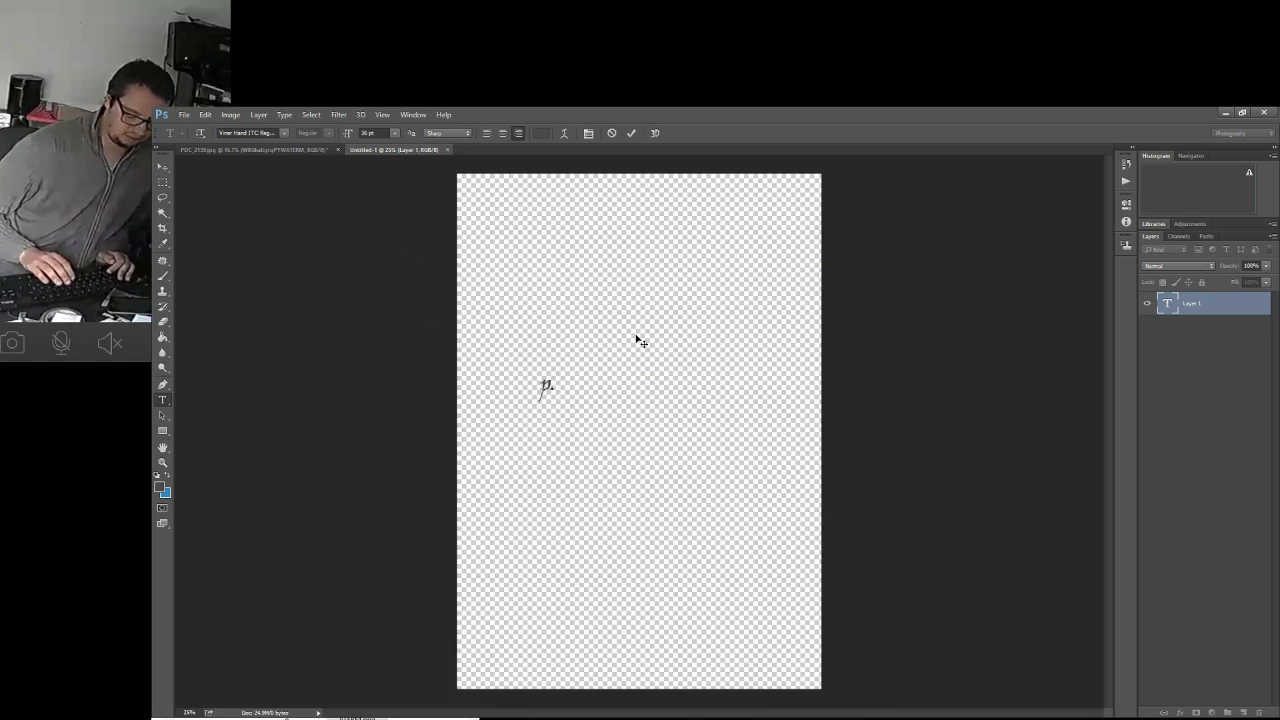
{"action": "type", "text": "dc."}
{"action": "type", "text": "p"}
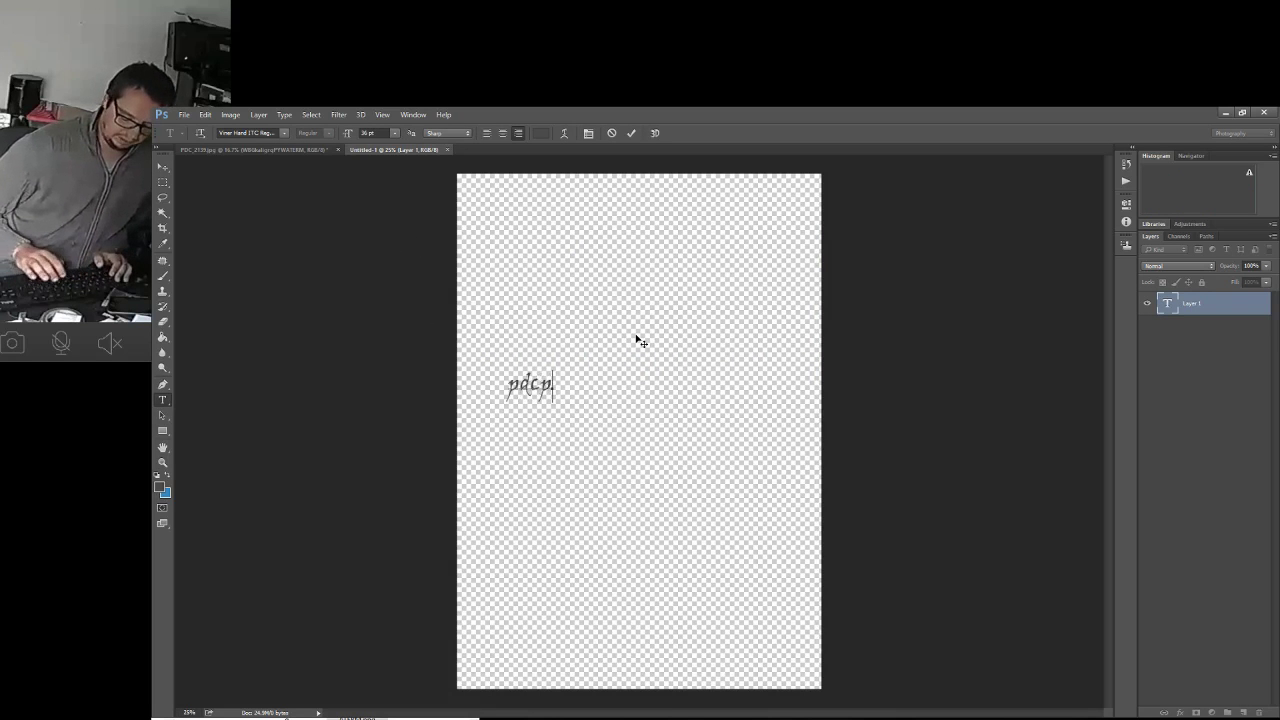
{"action": "type", "text": "hoto"}
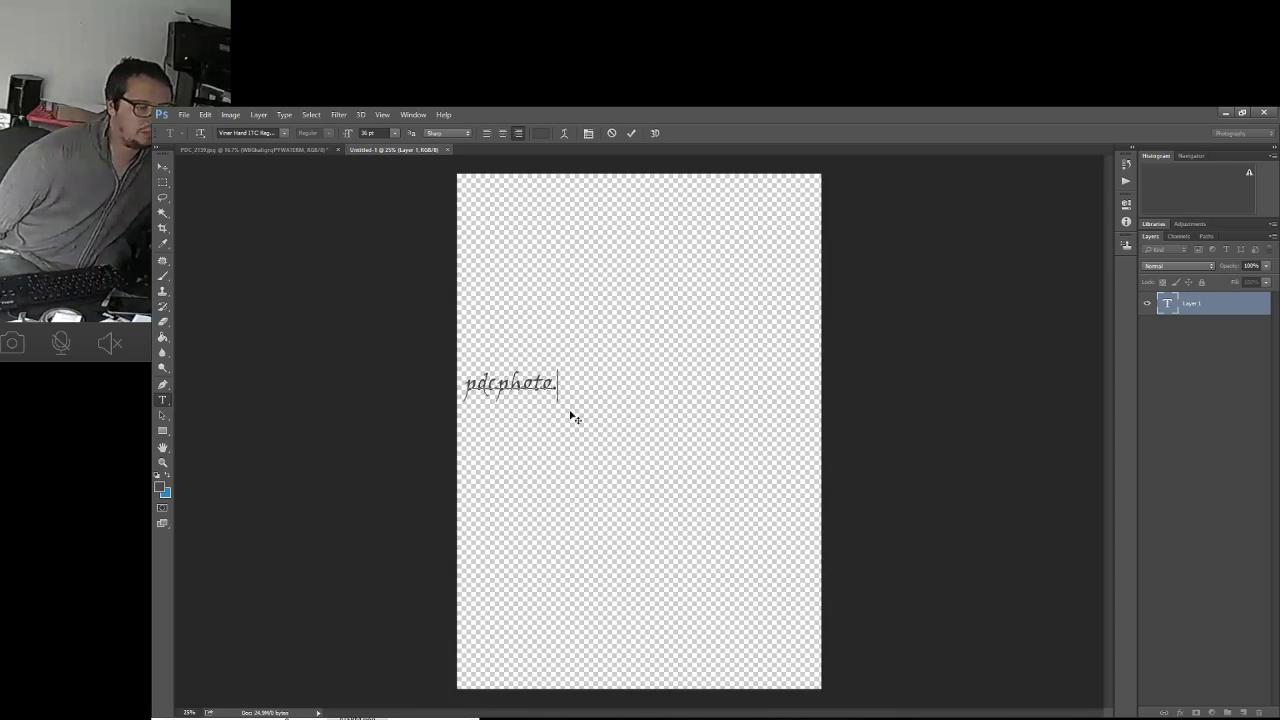
{"action": "left_click_drag", "start_coordinate": [569, 414], "coordinate": [651, 420]}
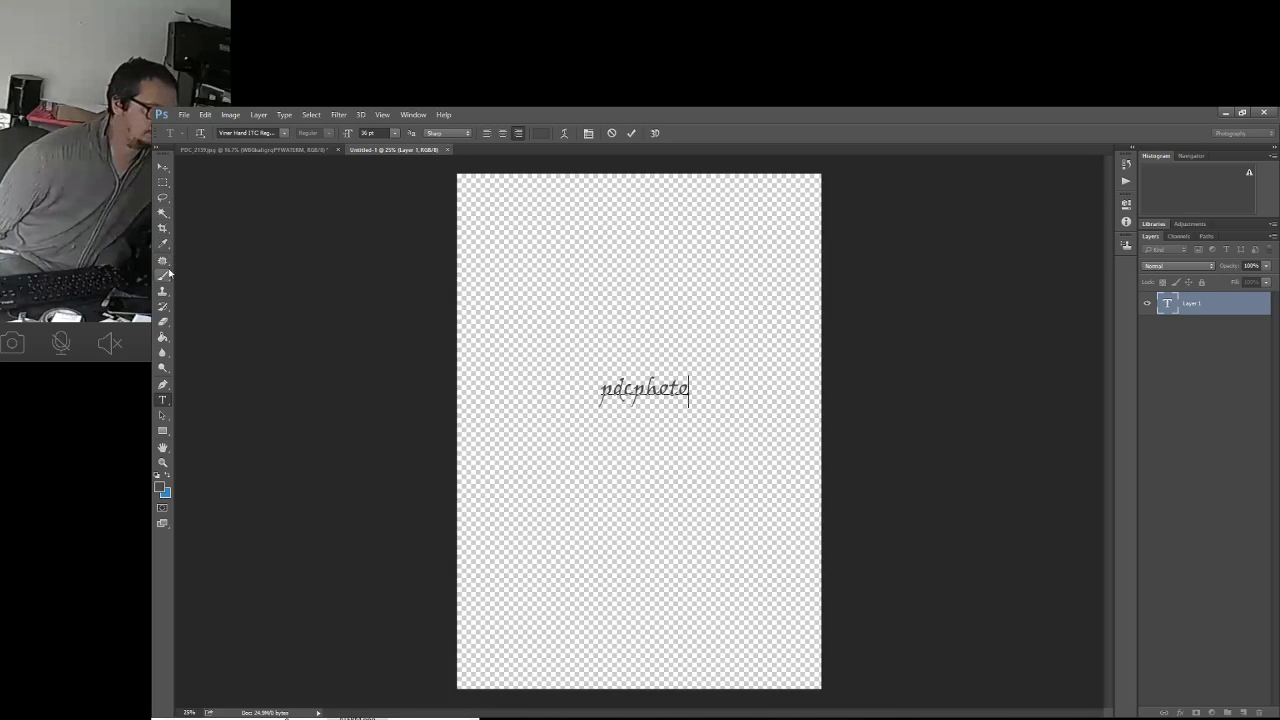
{"action": "left_click", "coordinate": [163, 228]}
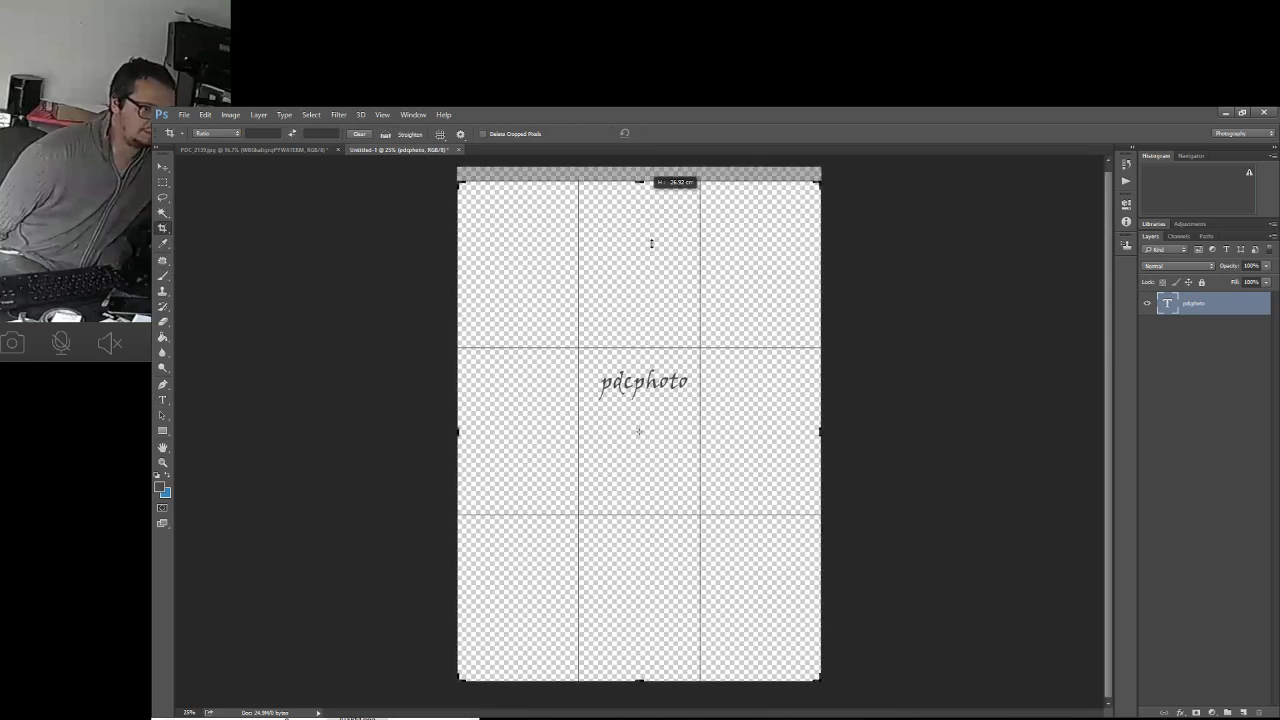
Crop the canvas tightly around the pdcphoto text on all four sides.
{"action": "left_click_drag", "start_coordinate": [638, 175], "coordinate": [640, 366]}
{"action": "left_click_drag", "start_coordinate": [651, 588], "coordinate": [587, 455]}
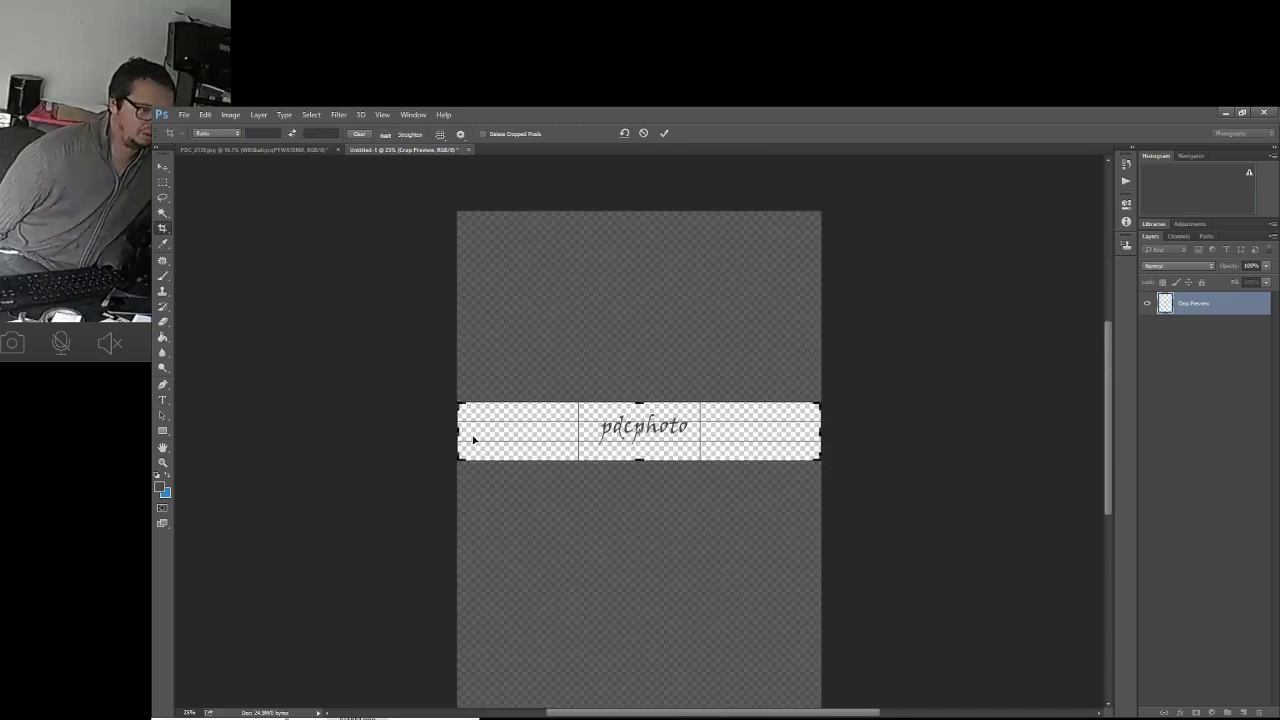
{"action": "left_click_drag", "start_coordinate": [459, 431], "coordinate": [514, 431]}
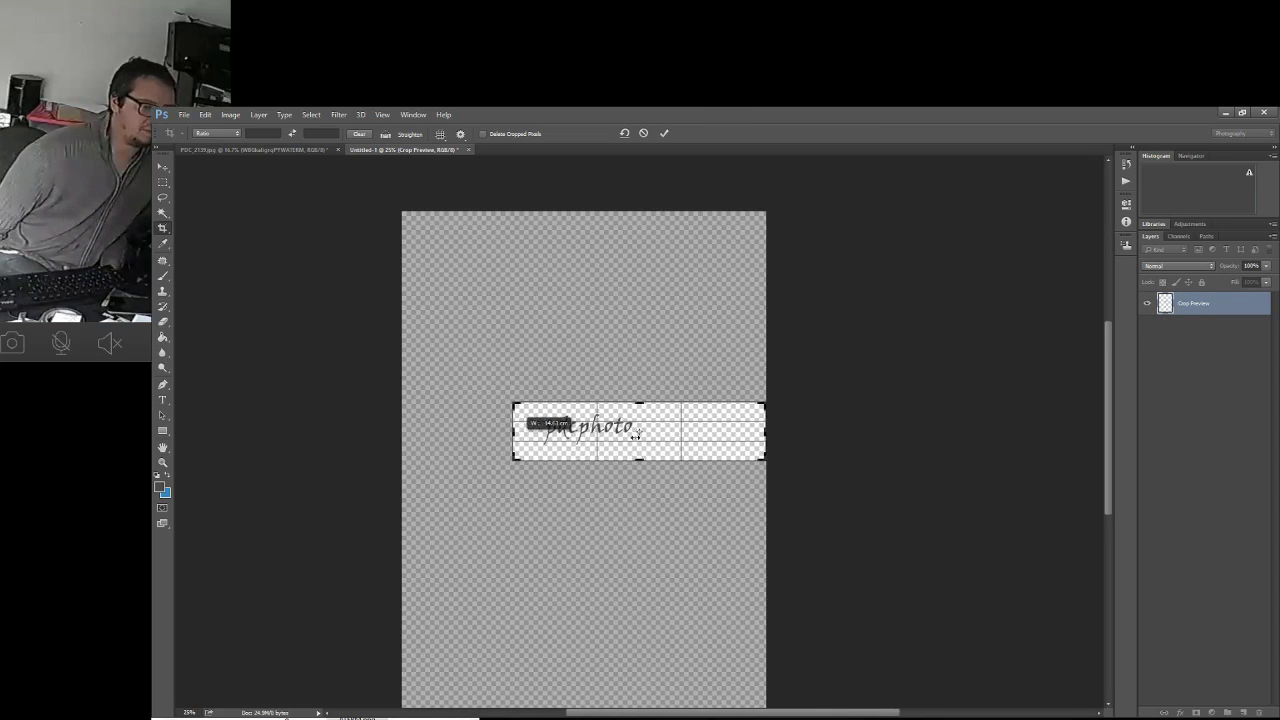
{"action": "left_click_drag", "start_coordinate": [775, 430], "coordinate": [716, 430]}
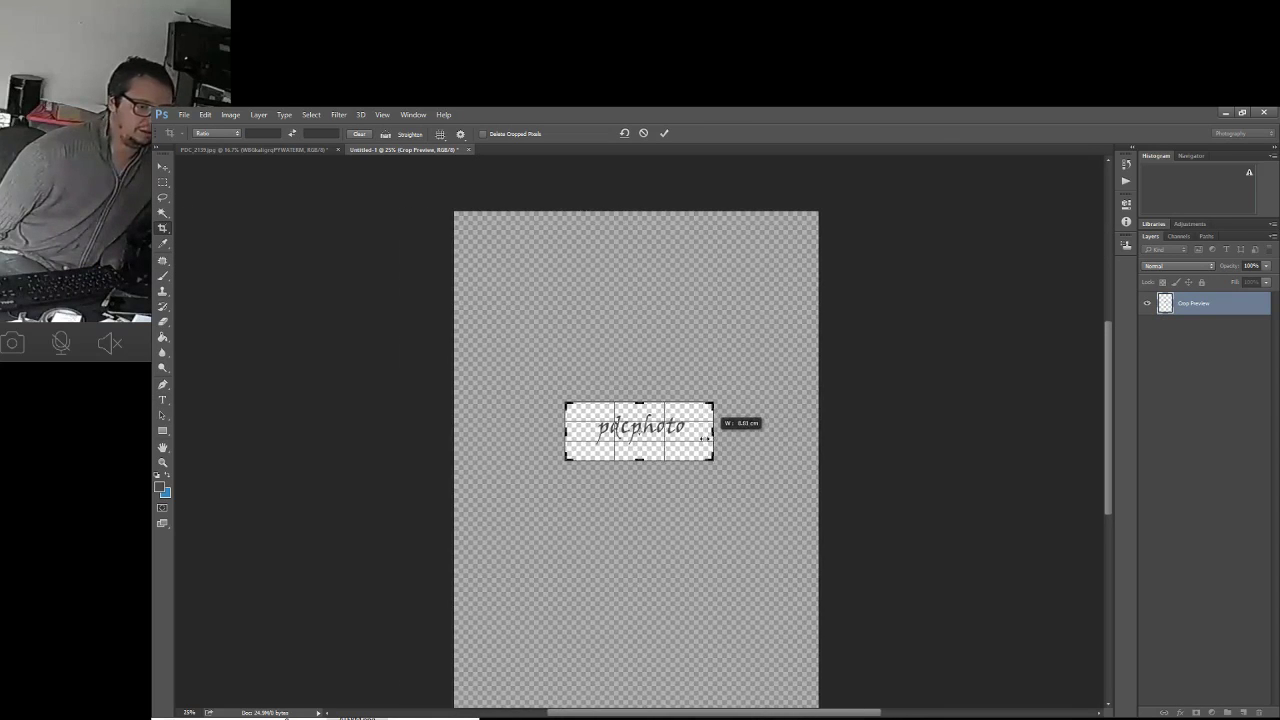
{"action": "left_click", "coordinate": [162, 166]}
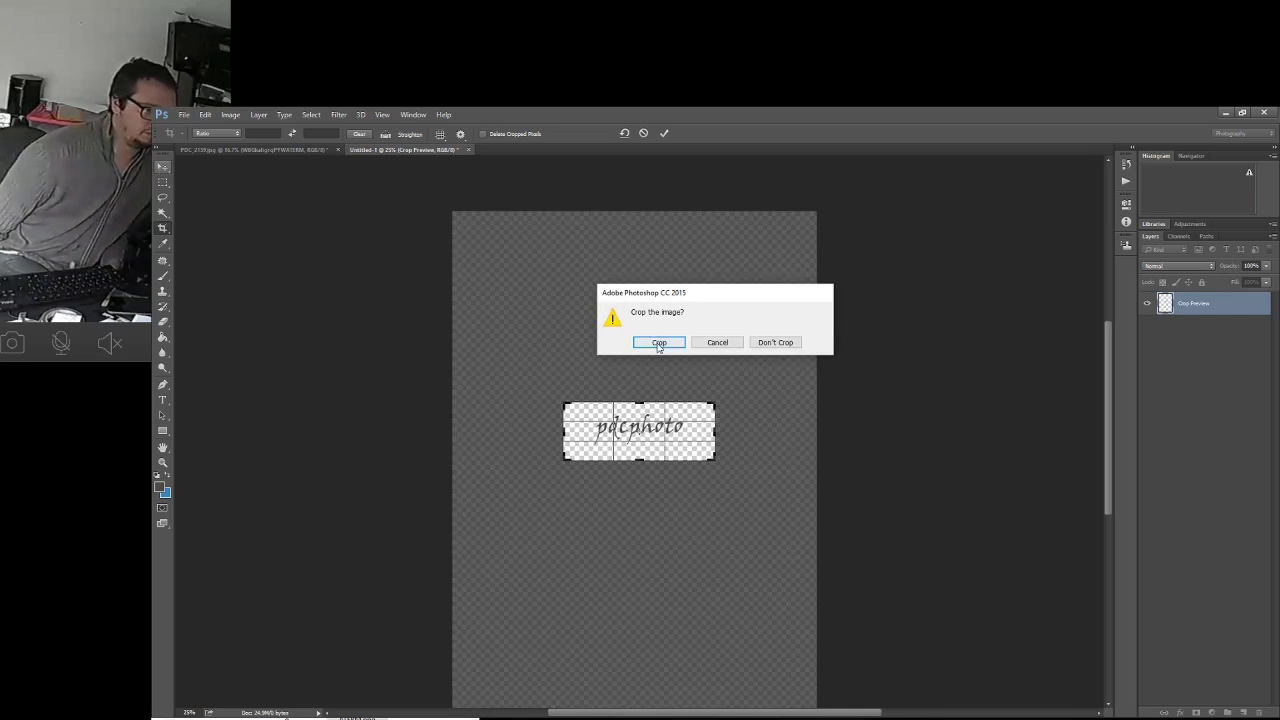
{"action": "left_click", "coordinate": [658, 342]}
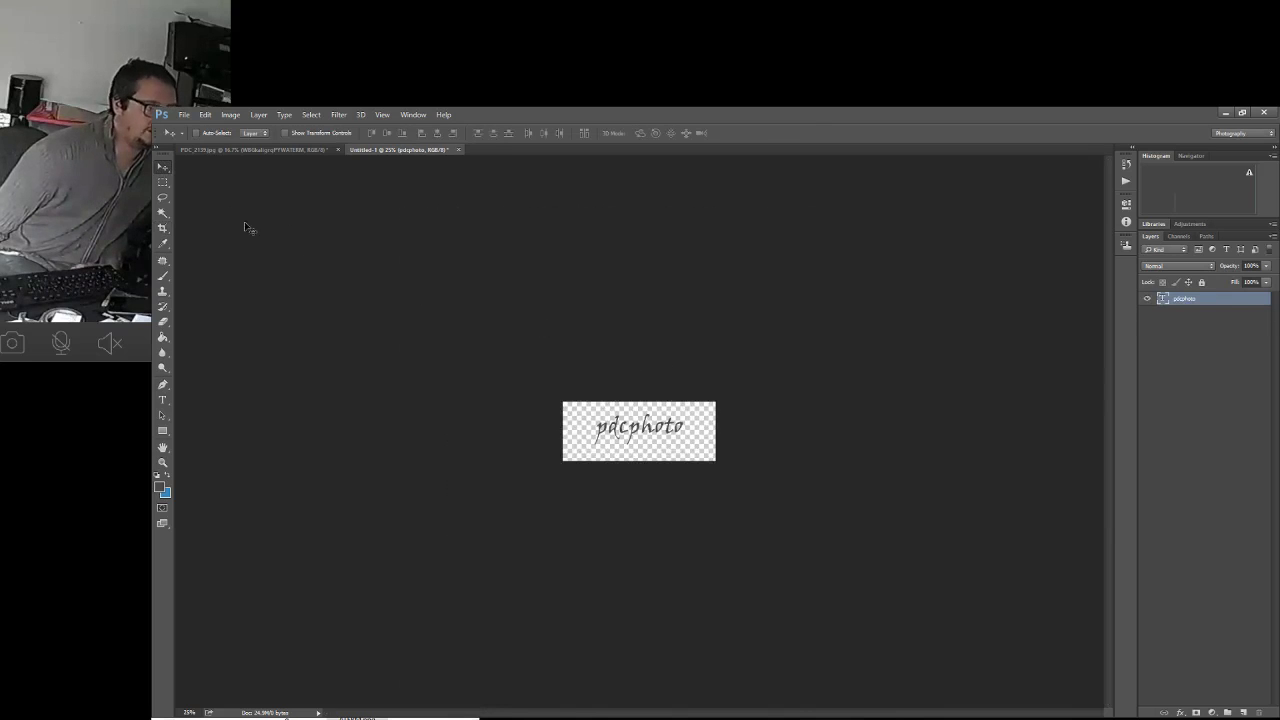
{"action": "left_click", "coordinate": [184, 116]}
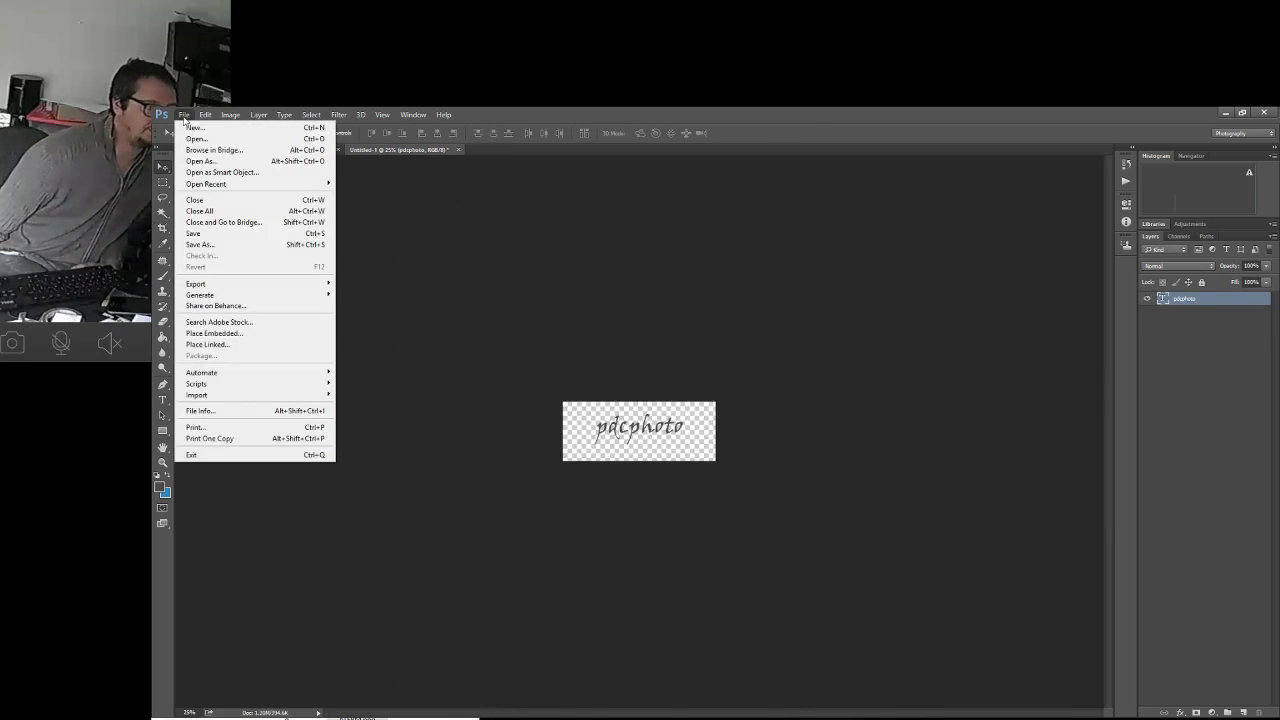
Save the cropped pdcphoto strip as Untitled-1.png in PNG format.
{"action": "left_click", "coordinate": [200, 244]}
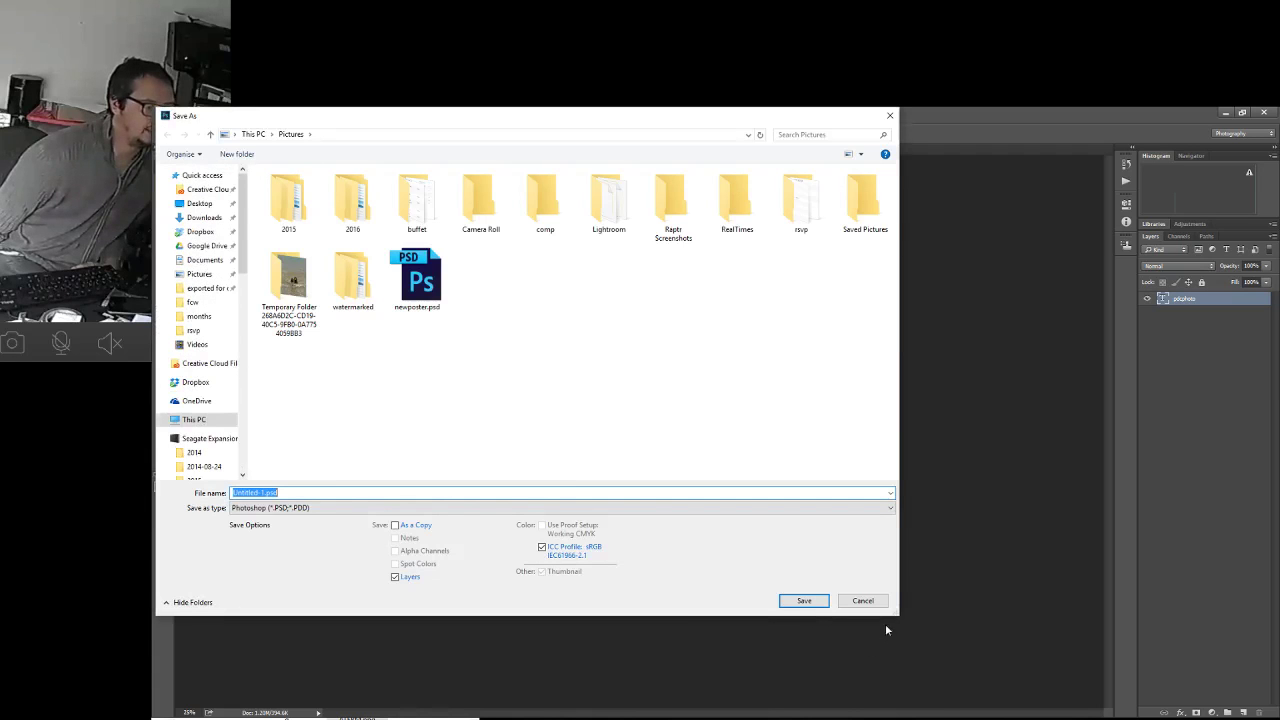
{"action": "left_click", "coordinate": [350, 508]}
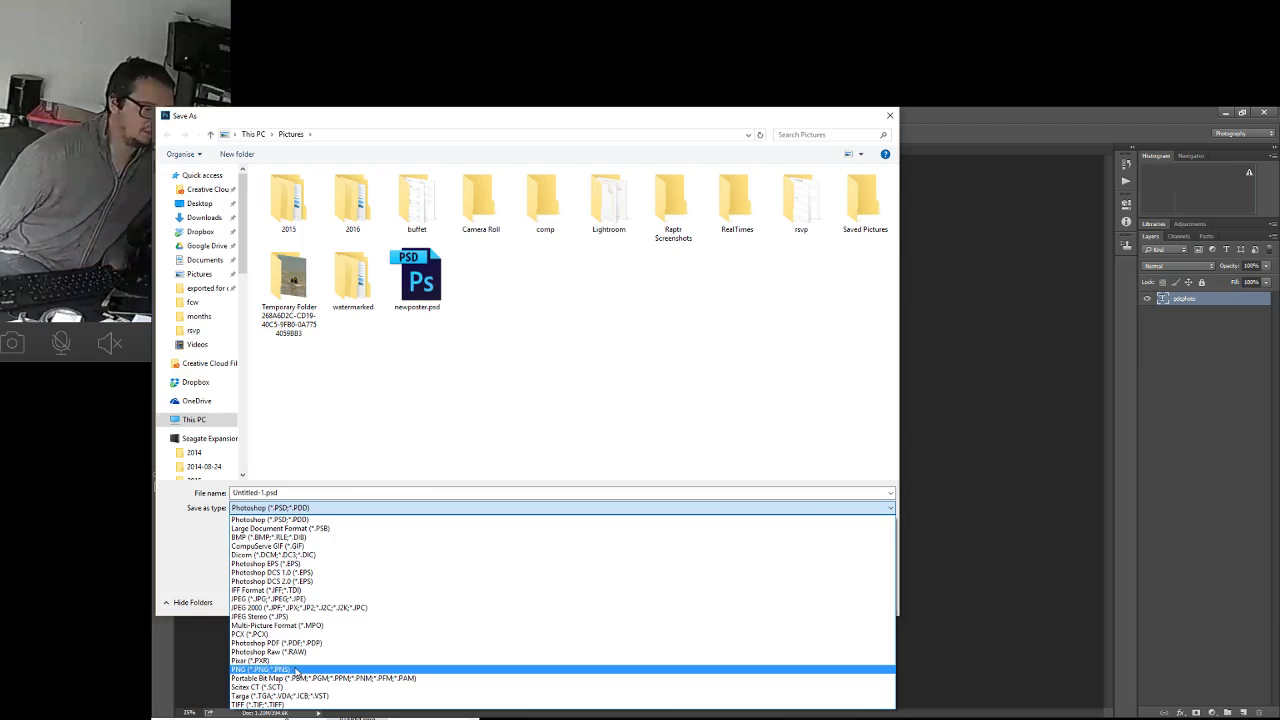
{"action": "left_click", "coordinate": [296, 671]}
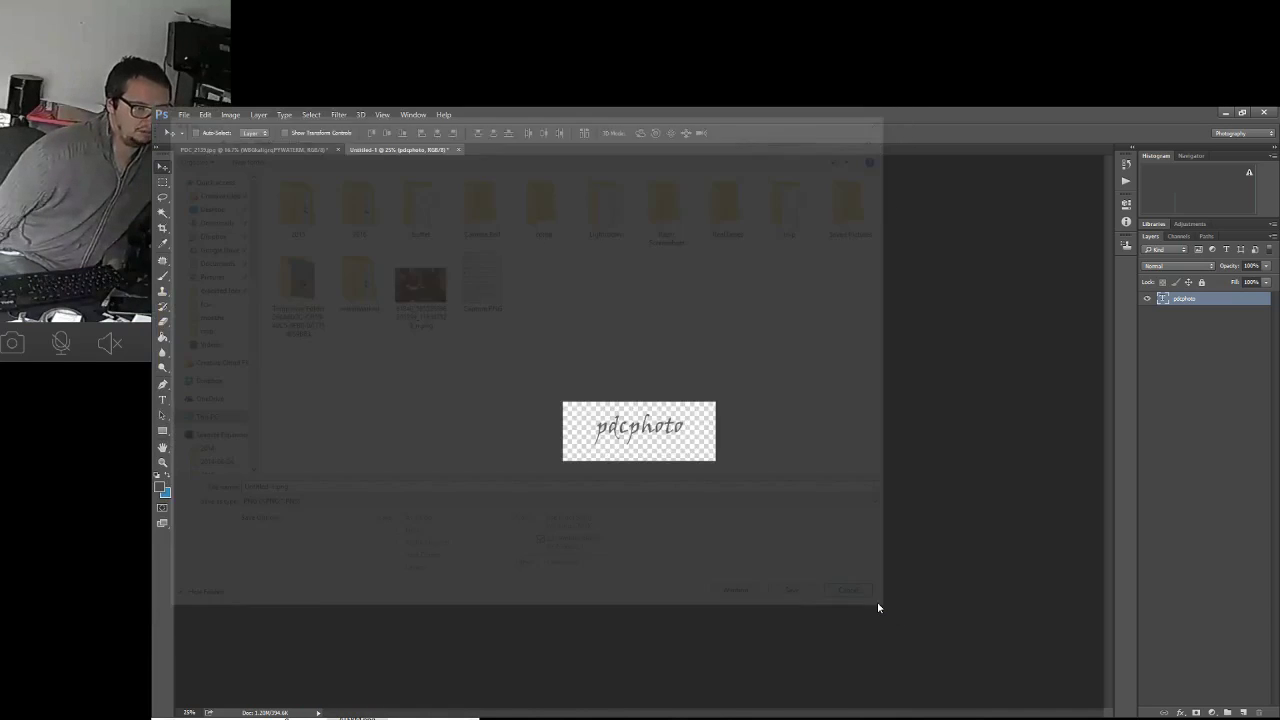
{"action": "left_click", "coordinate": [877, 602]}
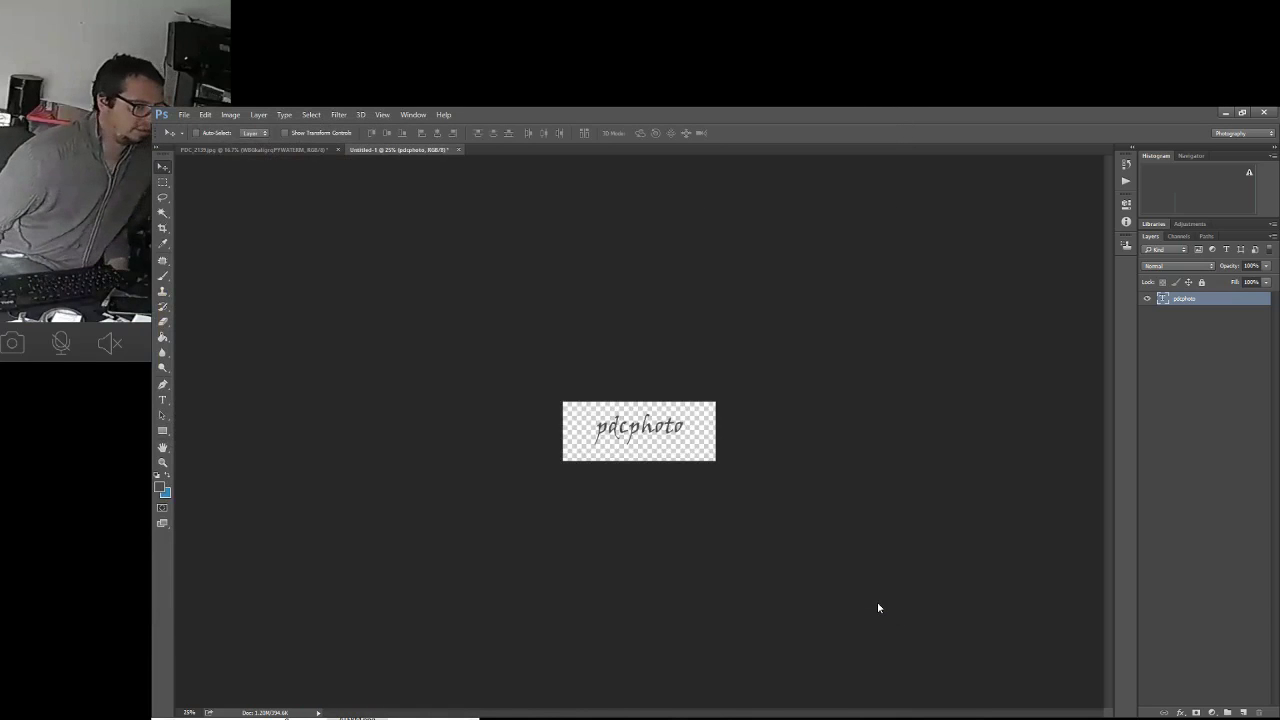
Switch back to the PDC_2139.jpg dog photo document.
{"action": "left_click", "coordinate": [264, 148]}
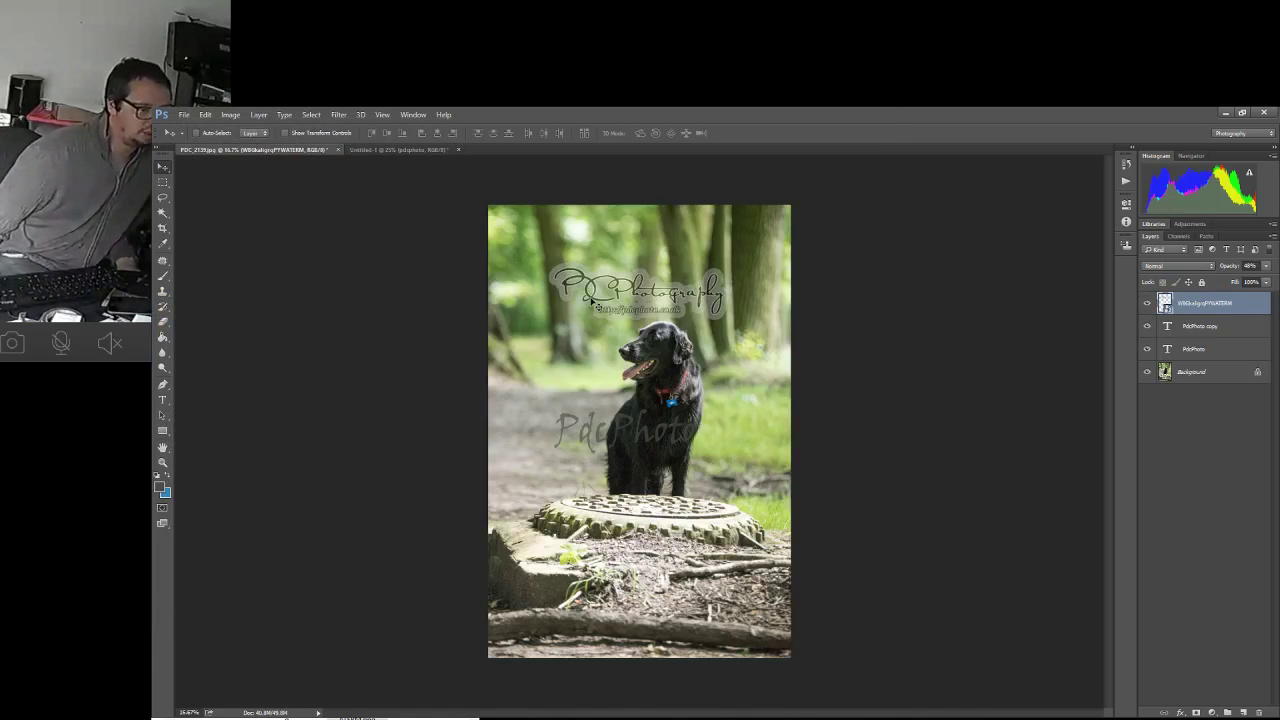